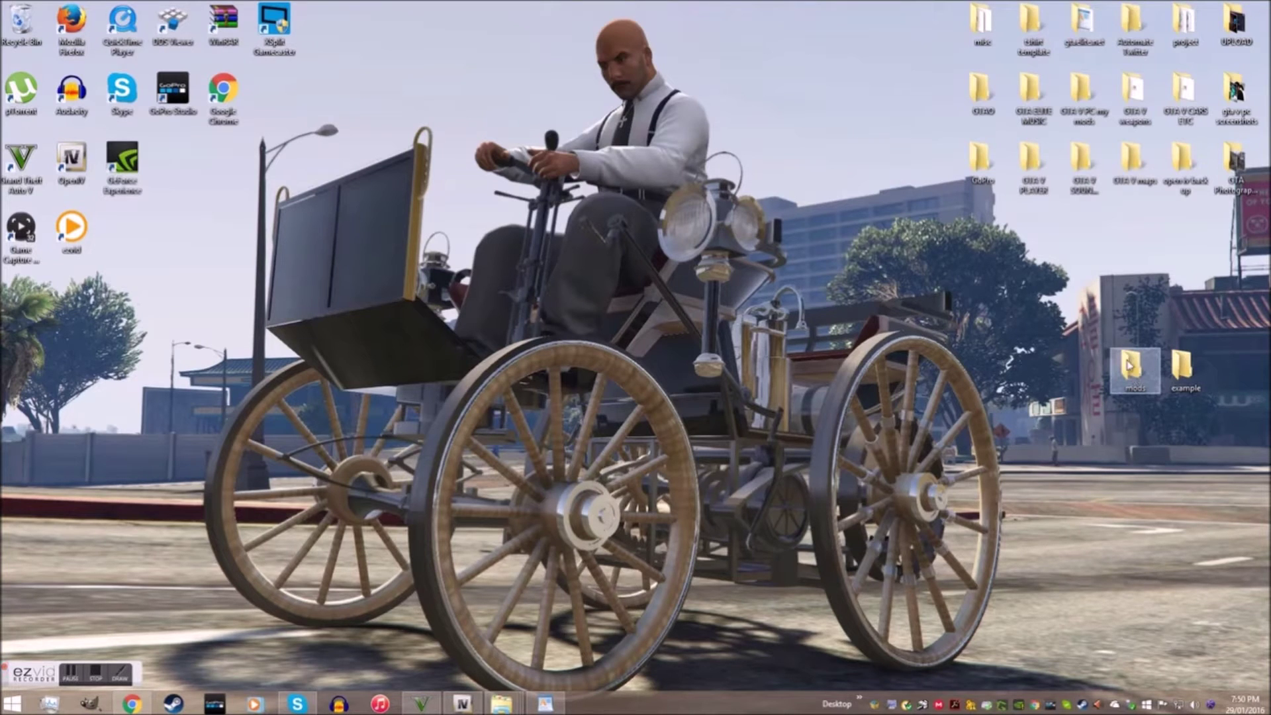
- Bring up Chrome showing the 'How To Mod GTA V PC' YouTube playlist
left_click(132, 704)
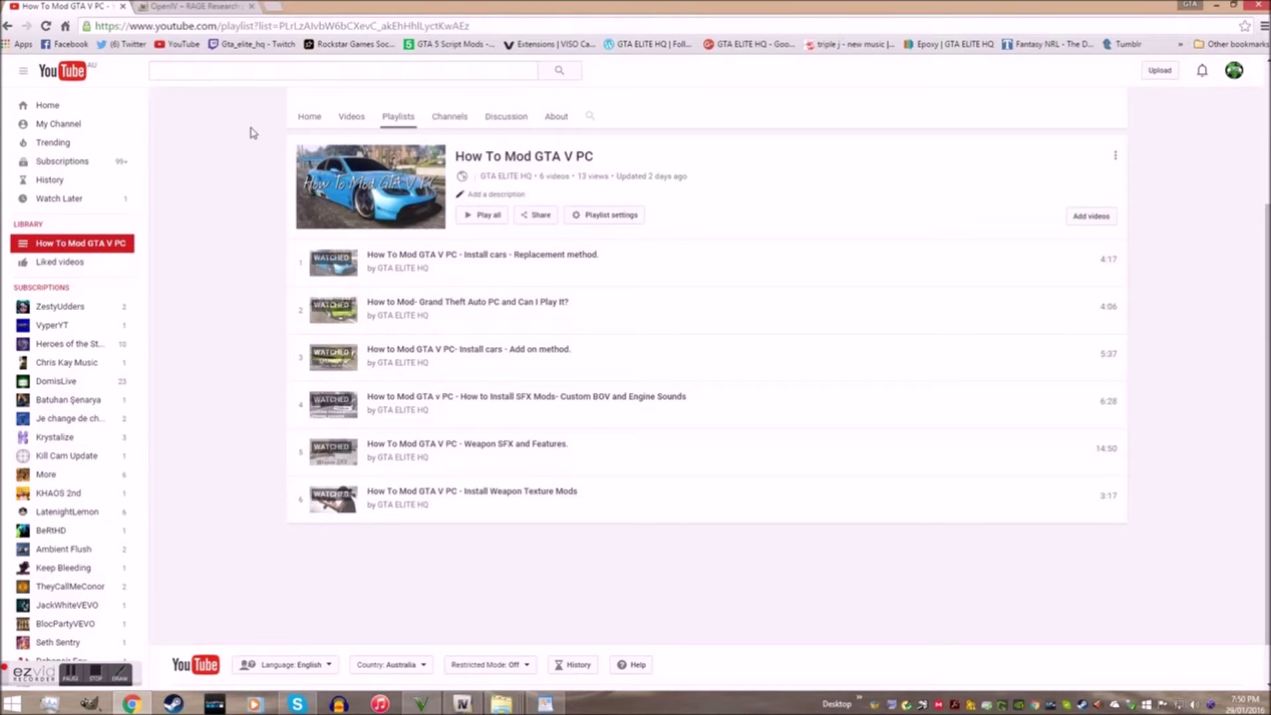
- View the openiv.com page, then minimise Chrome to reveal the GTA wallpaper desktop
left_click(211, 7)
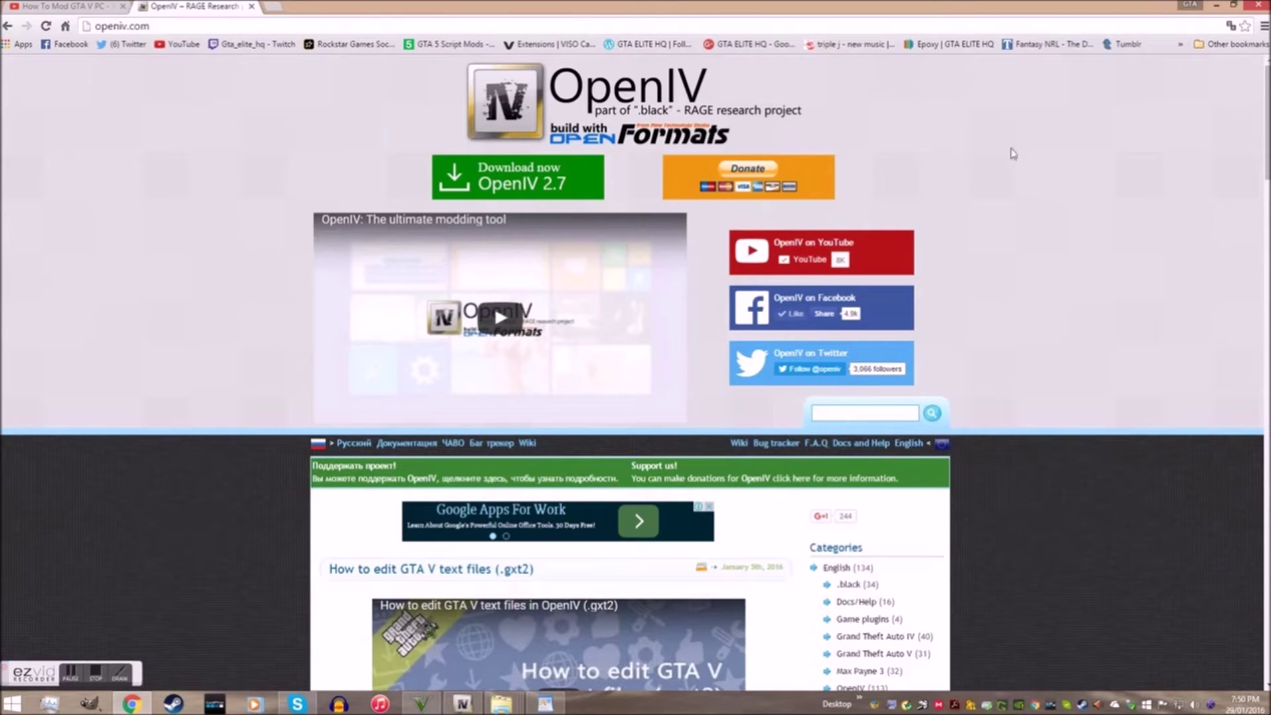
left_click(1217, 6)
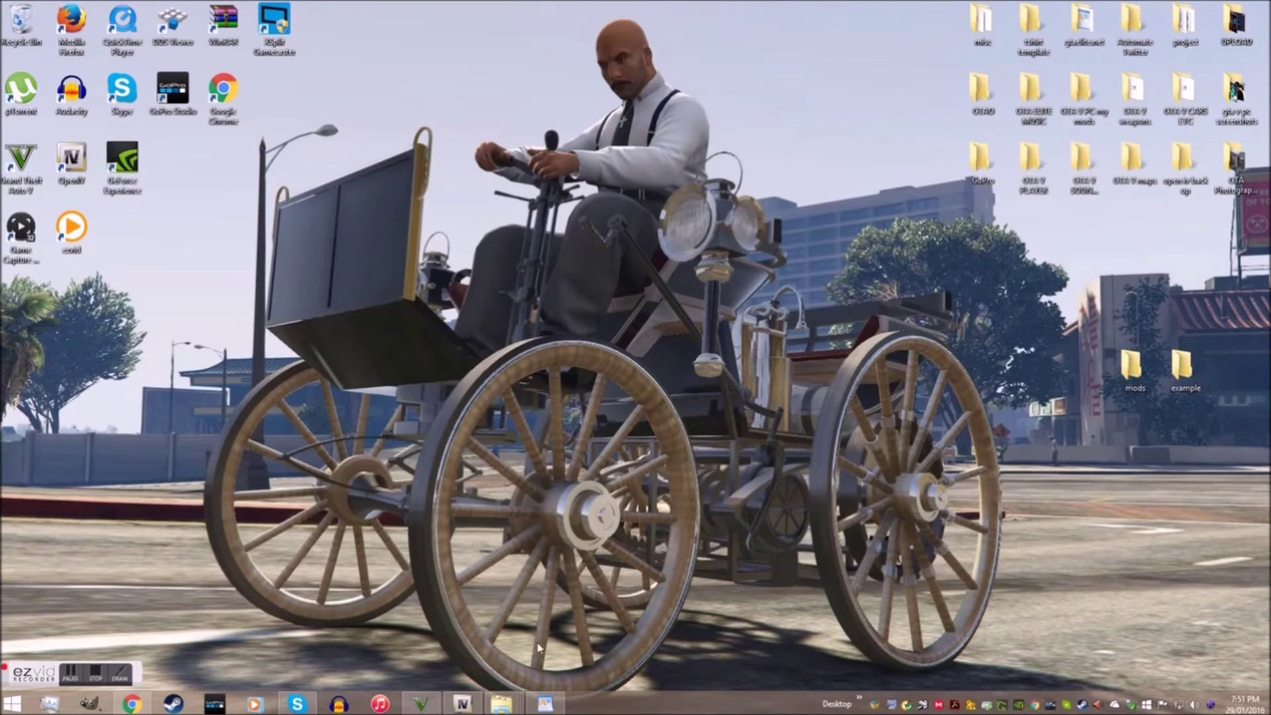
- Restore OpenIV on the GTA V game folder and open the desktop 'example' folder
left_click(462, 703)
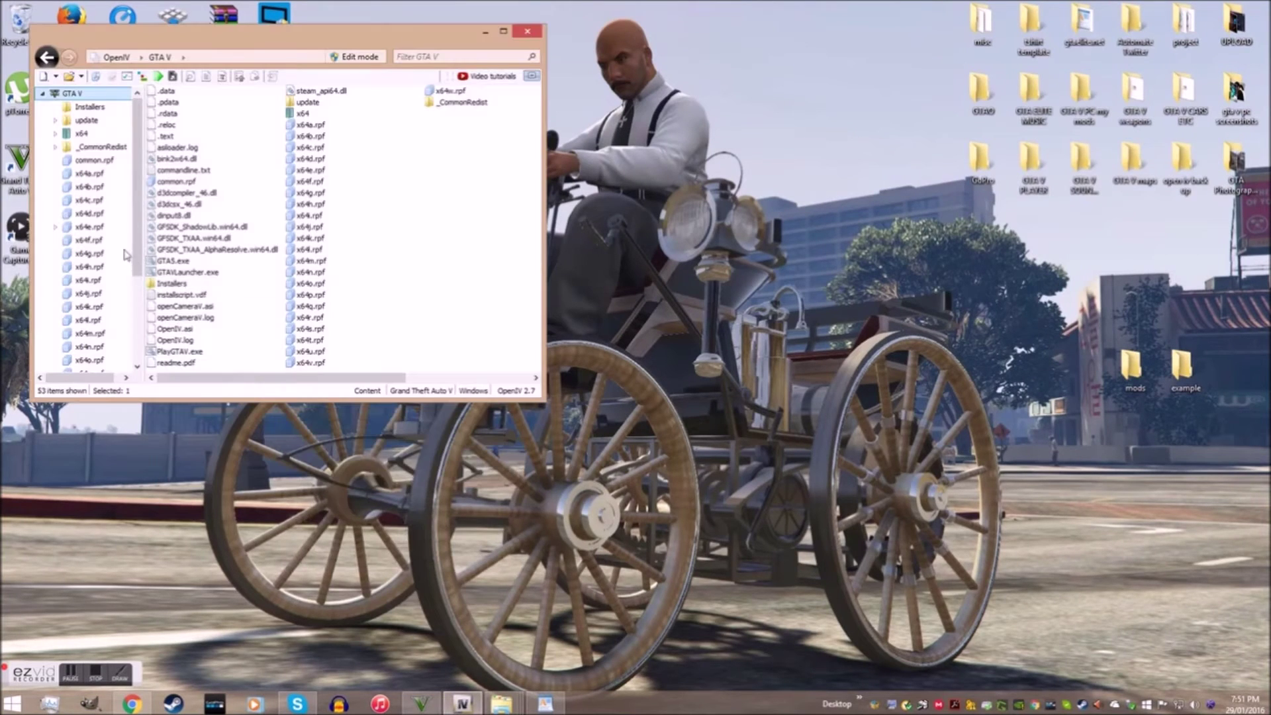
right_click(80, 229)
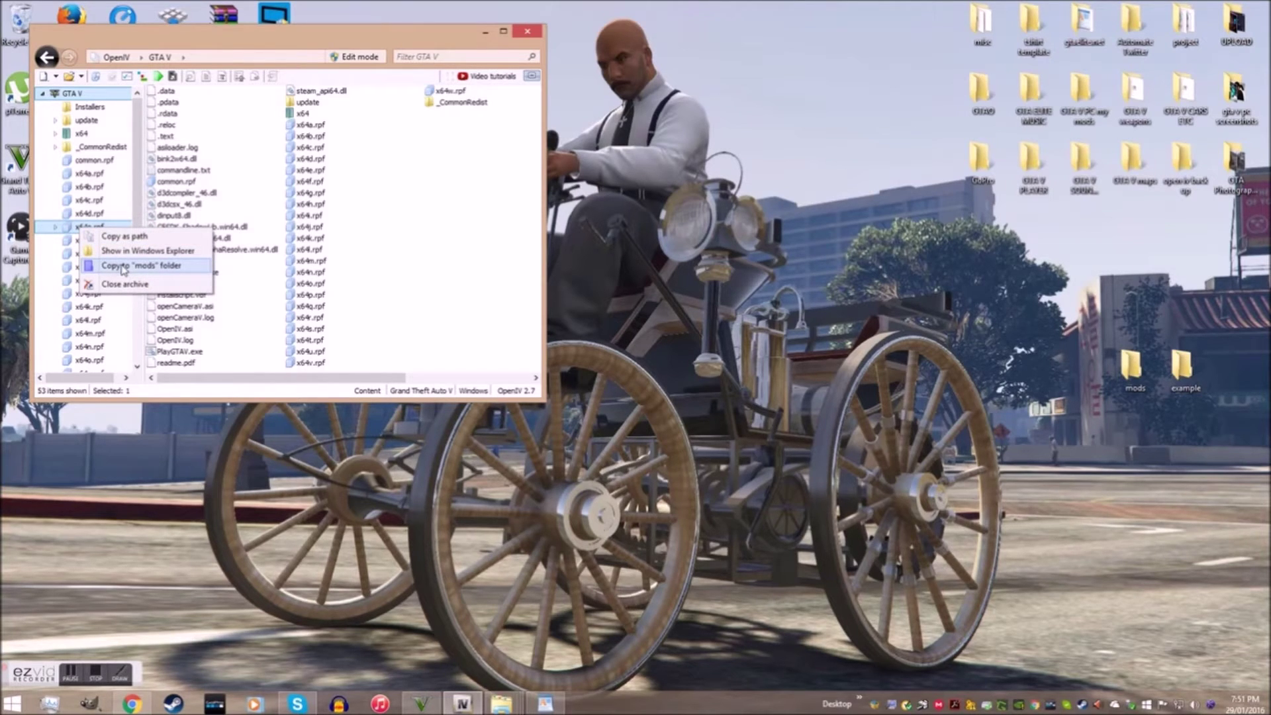
double_click(1182, 368)
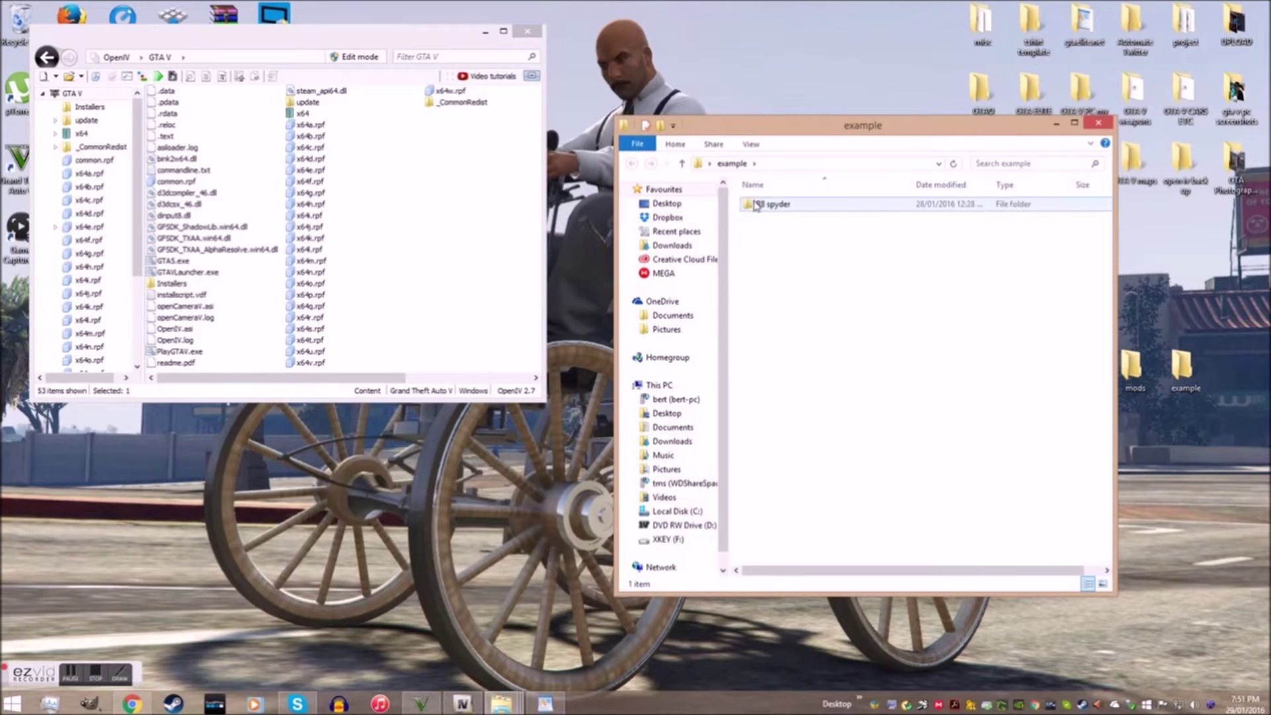
- Open the R8 spyder mod's README.txt in WordPad, then bring the Grand Theft Auto V folder forward
double_click(755, 203)
double_click(761, 274)
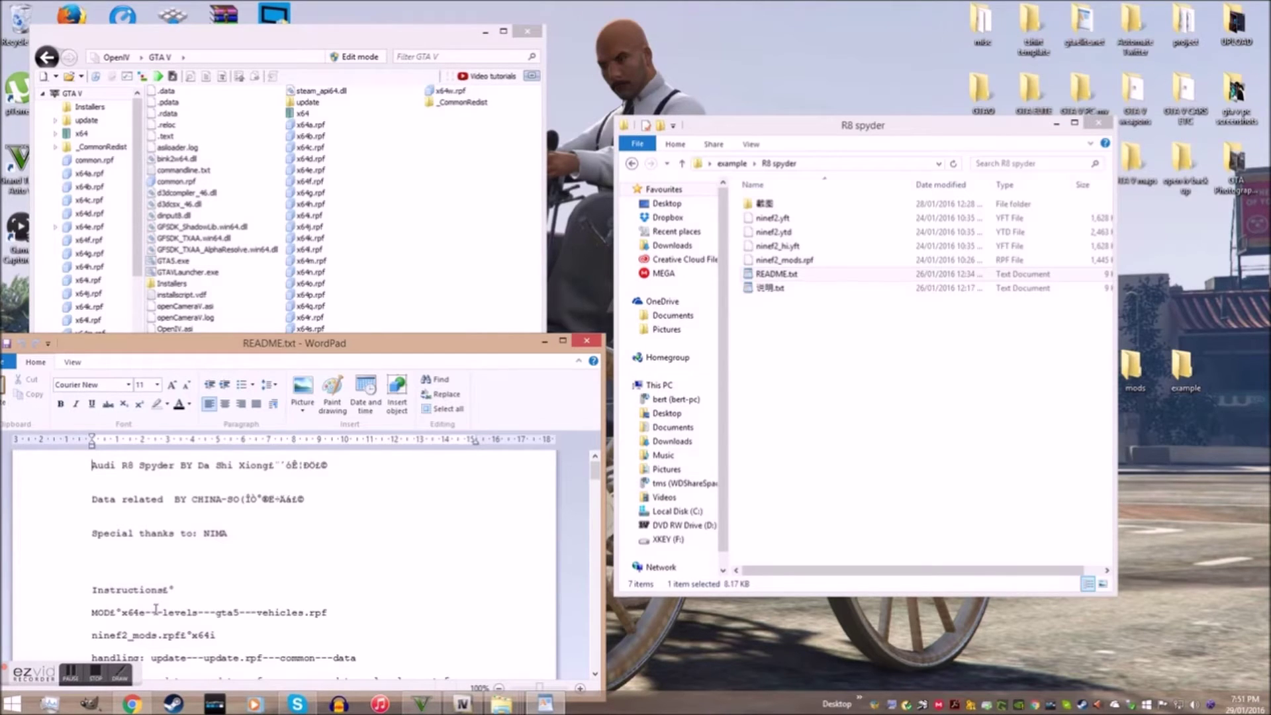
mouse_move(498, 702)
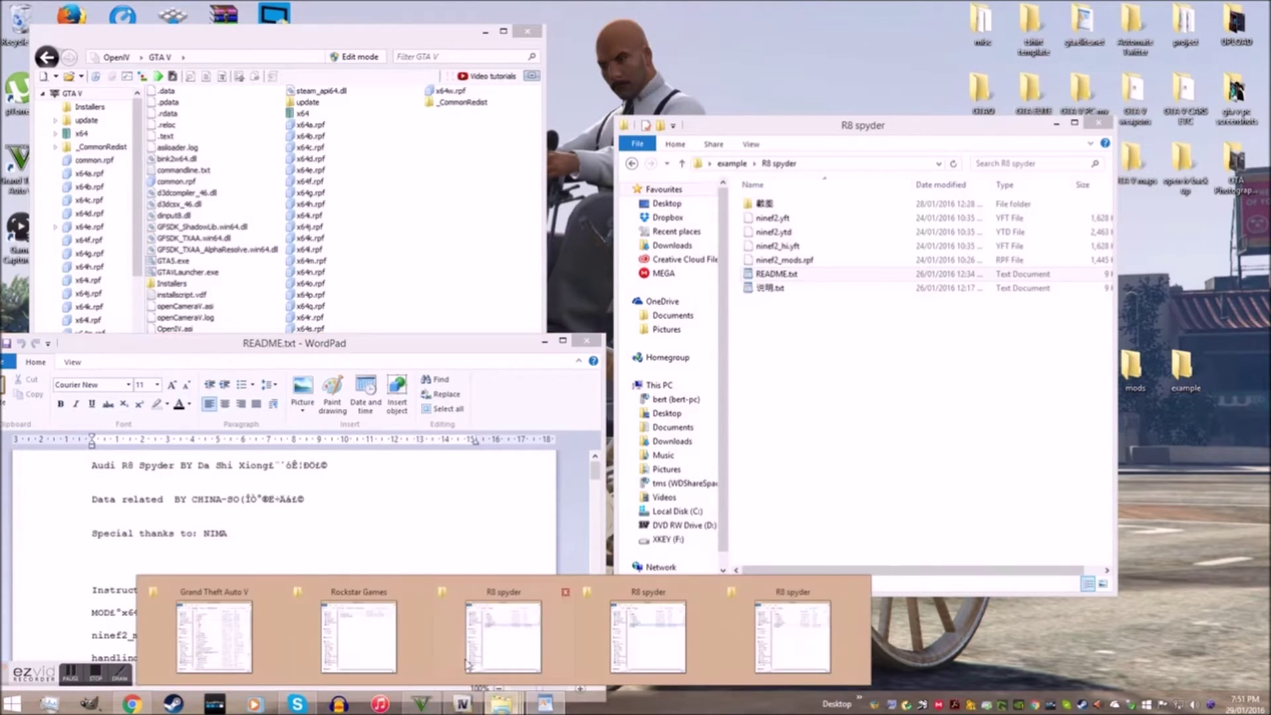
left_click(276, 626)
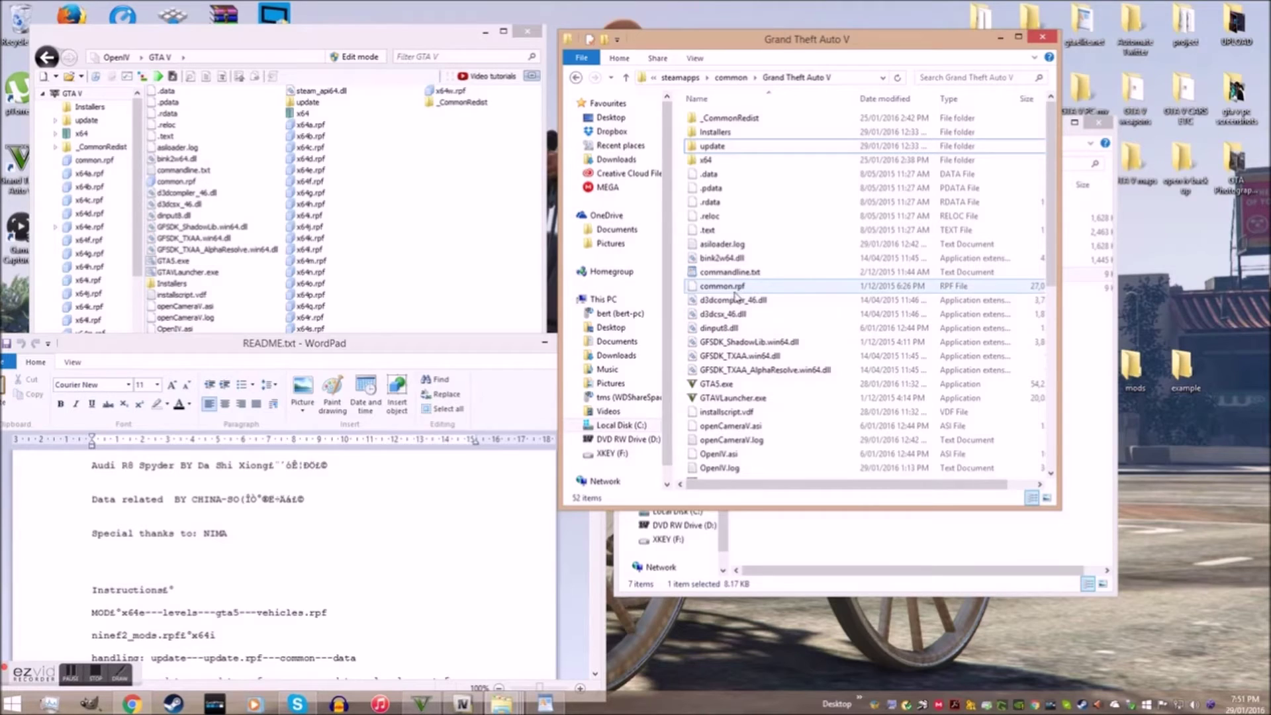
- Enable OpenIV edit mode, copy x64e.rpf into the mods folder, and open the ASI Manager
left_click(355, 57)
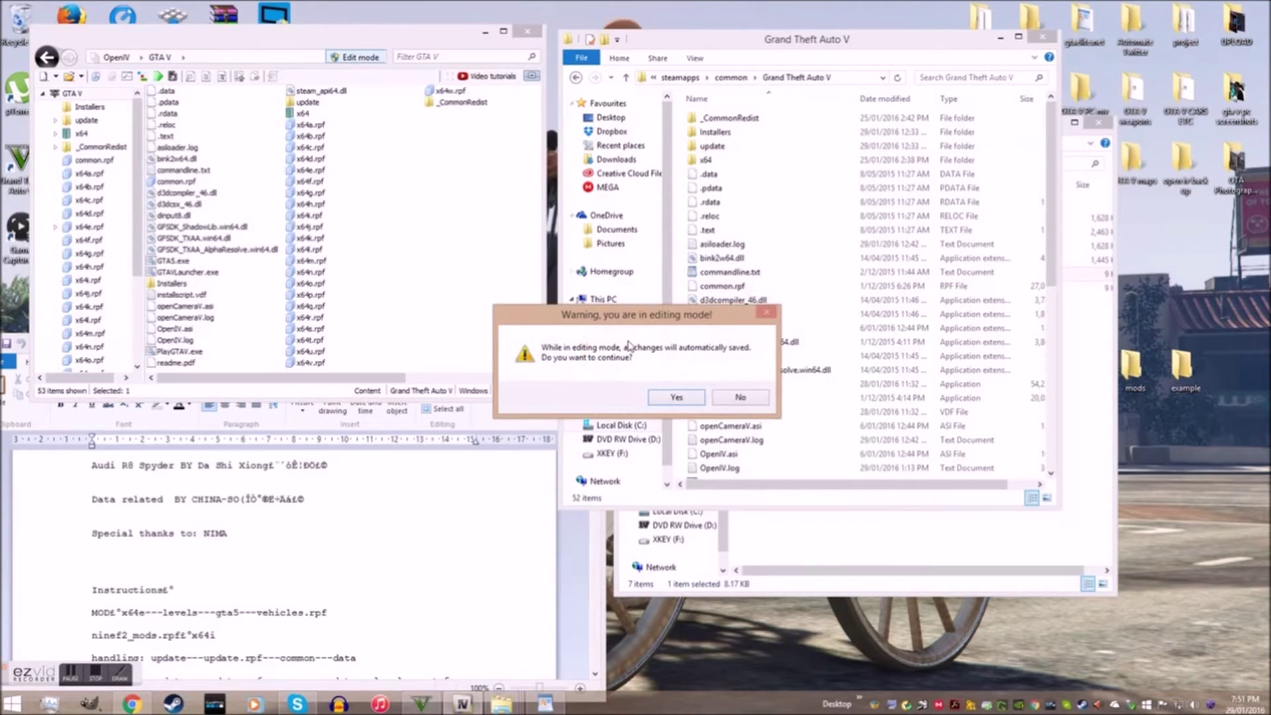
left_click(676, 397)
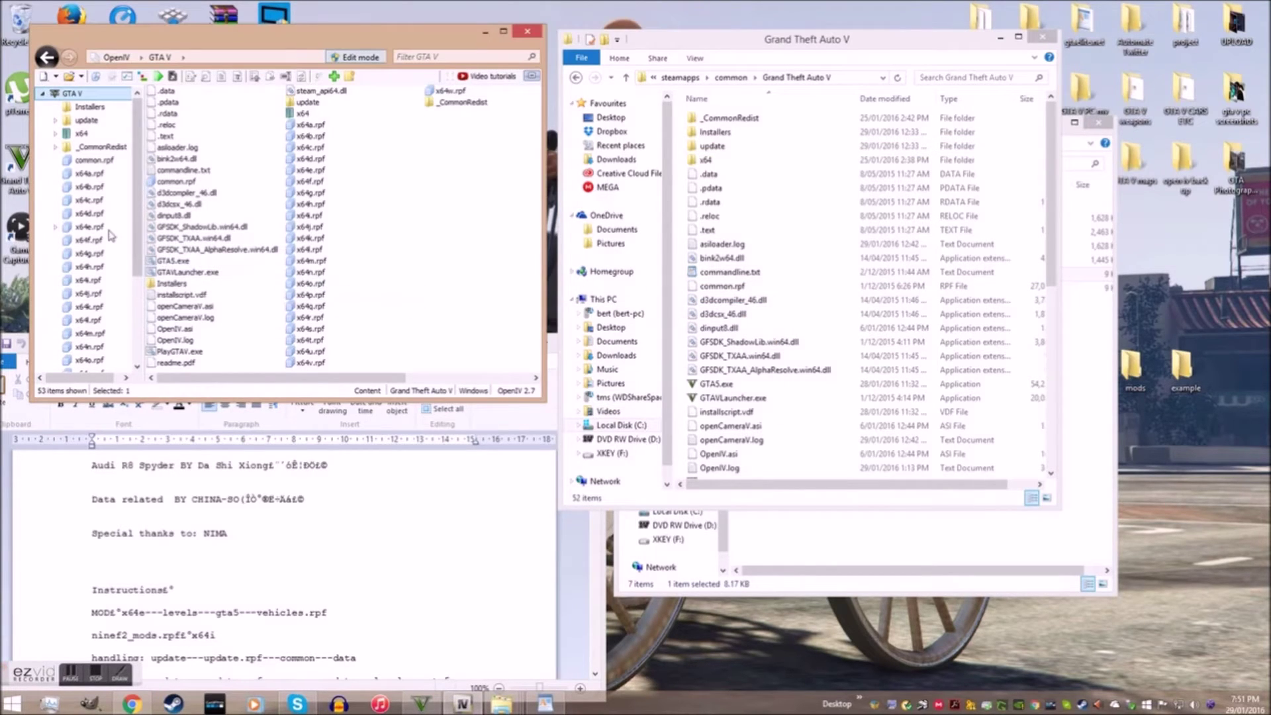
right_click(79, 228)
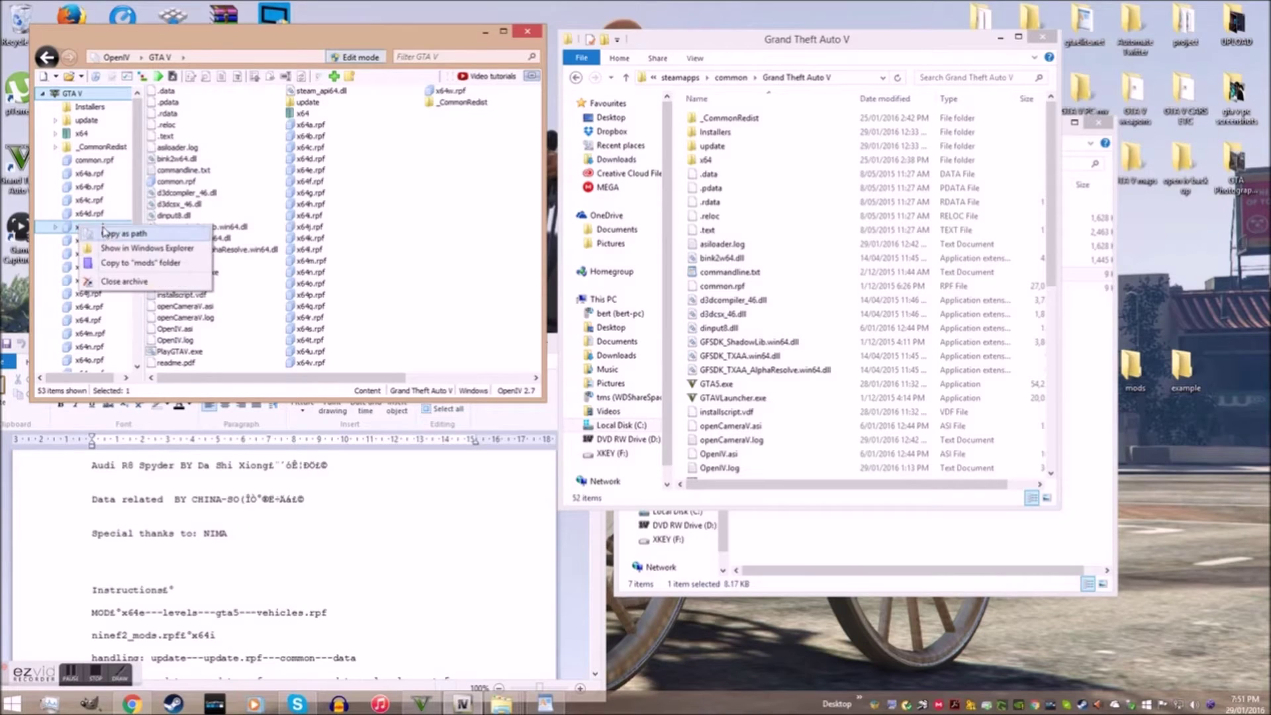
left_click(110, 267)
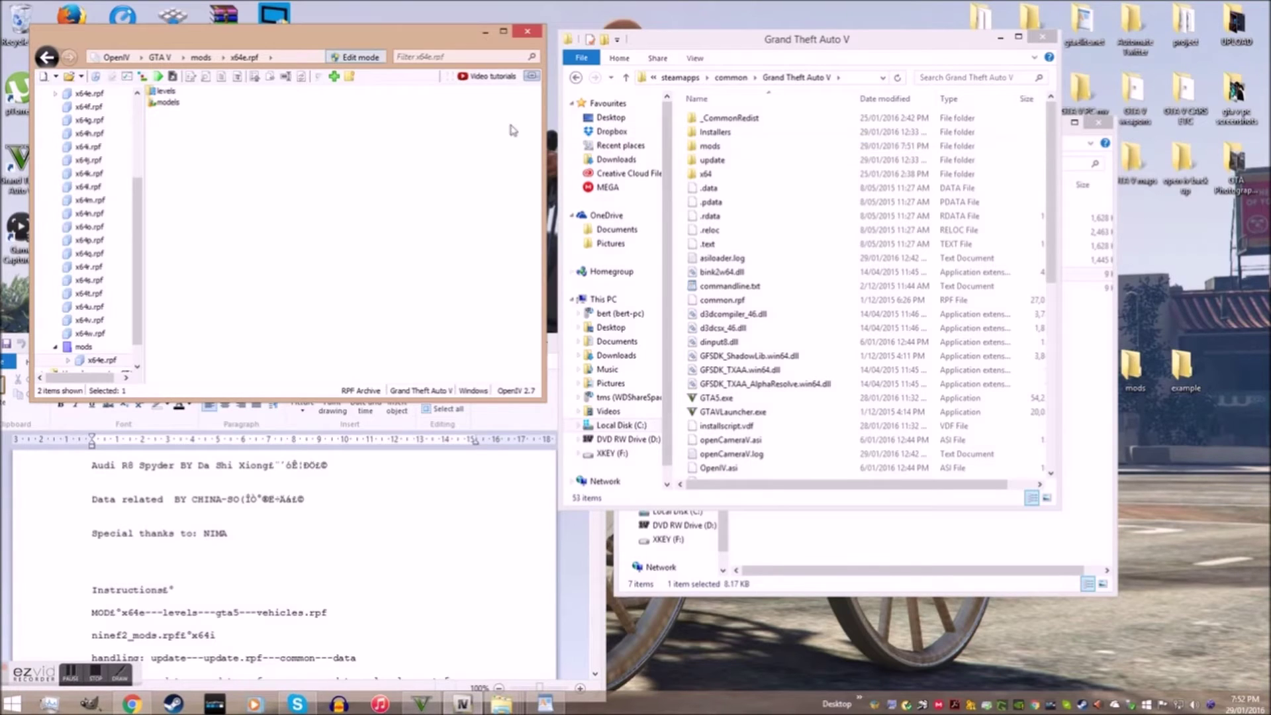
left_click_drag(139, 200, 139, 124)
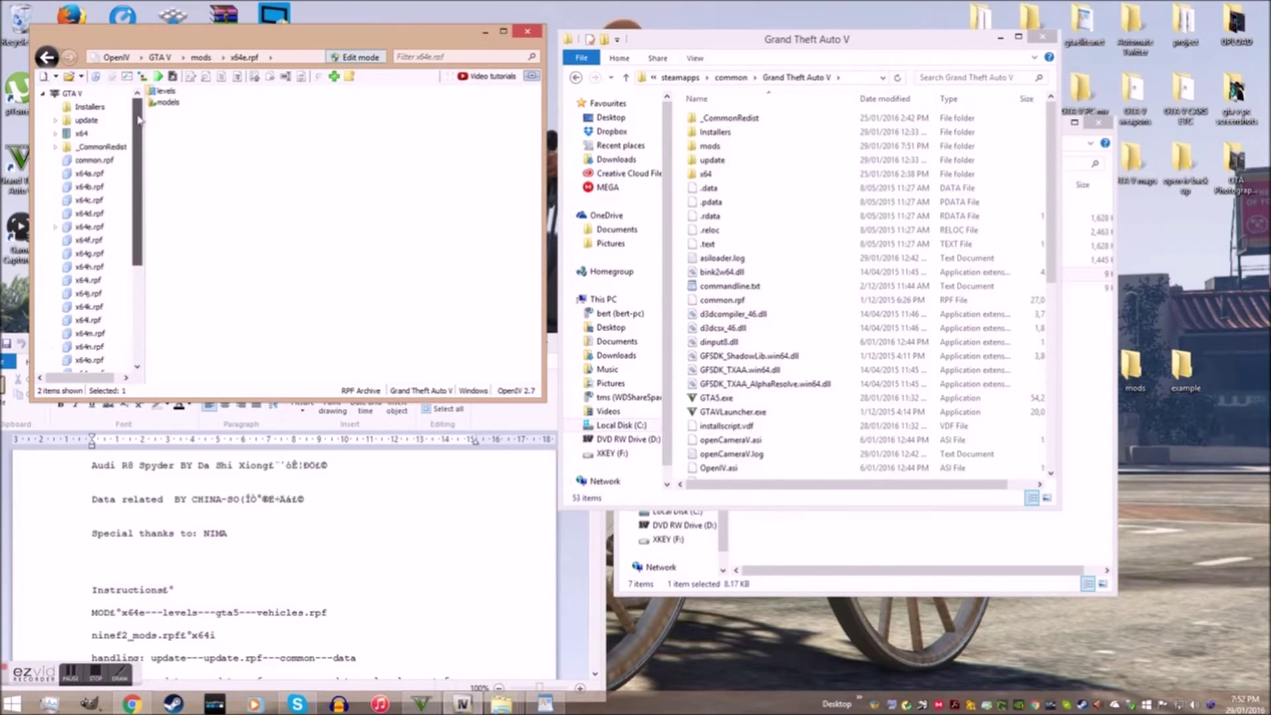
left_click(127, 77)
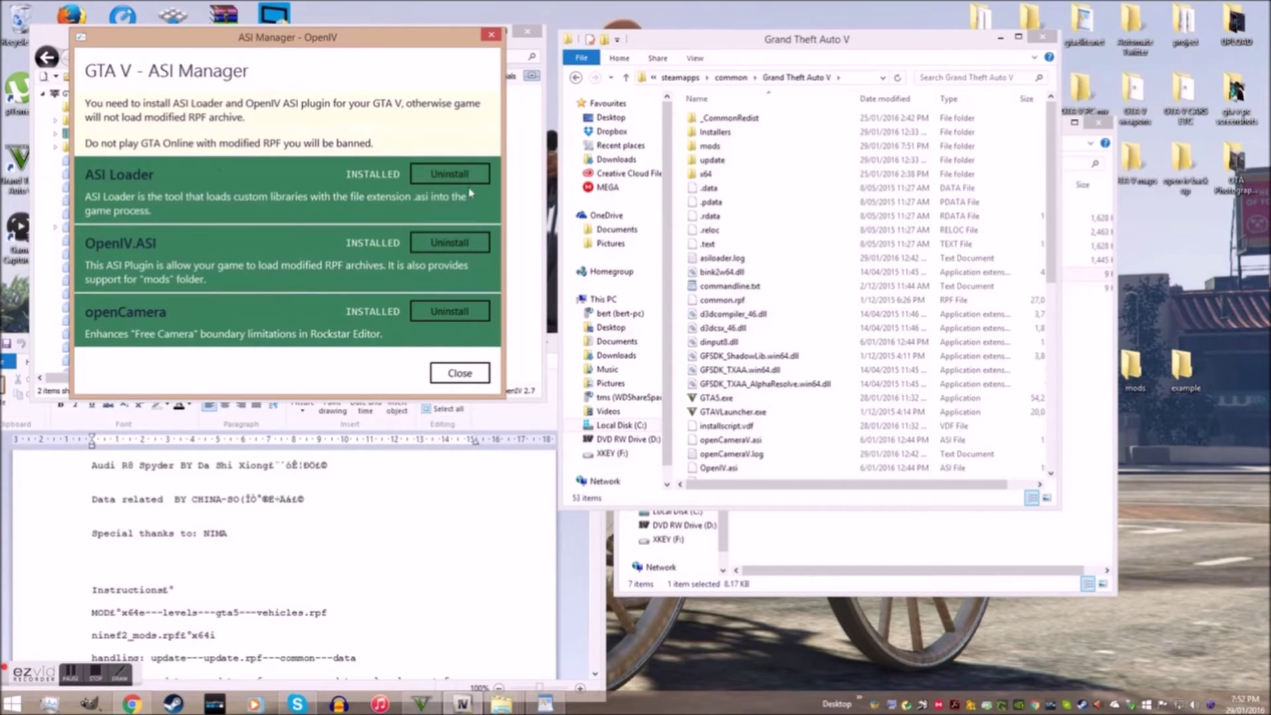
- Uninstall ASI Loader, OpenIV.ASI and openCamera in the ASI Manager
left_click(740, 229)
scroll(740, 230, "down", 4)
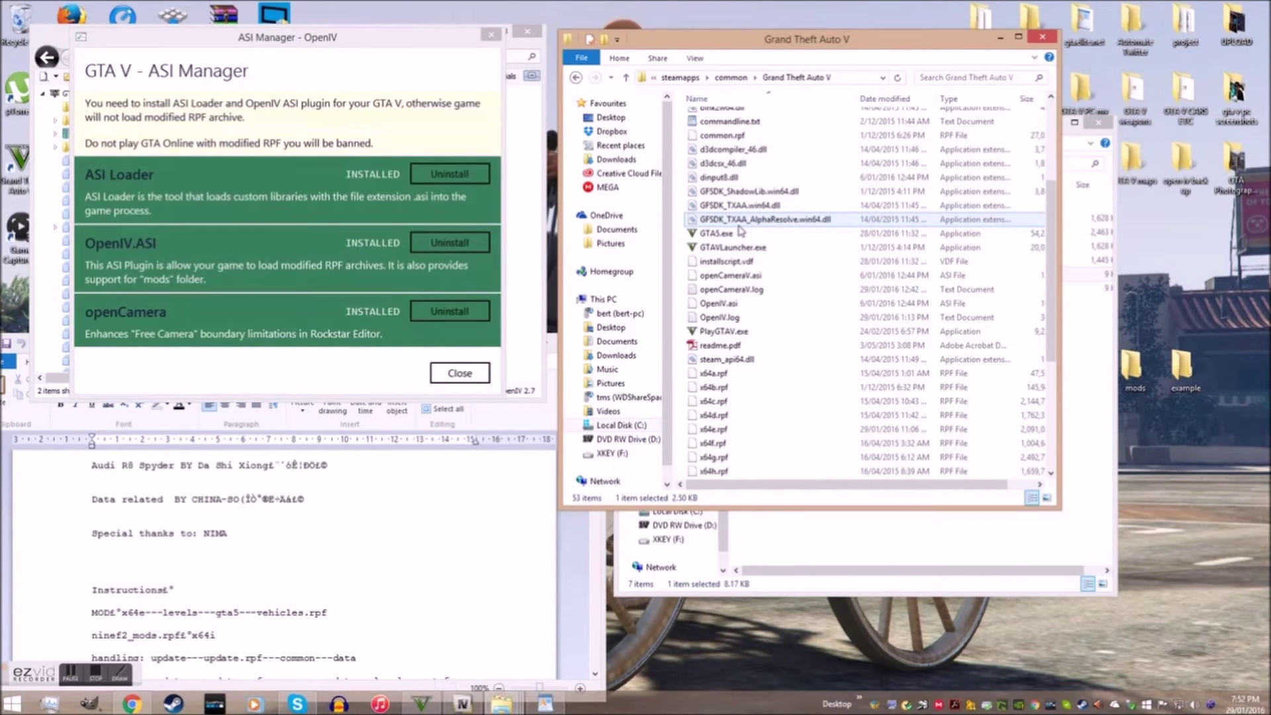
left_click(467, 177)
left_click(466, 242)
left_click(448, 311)
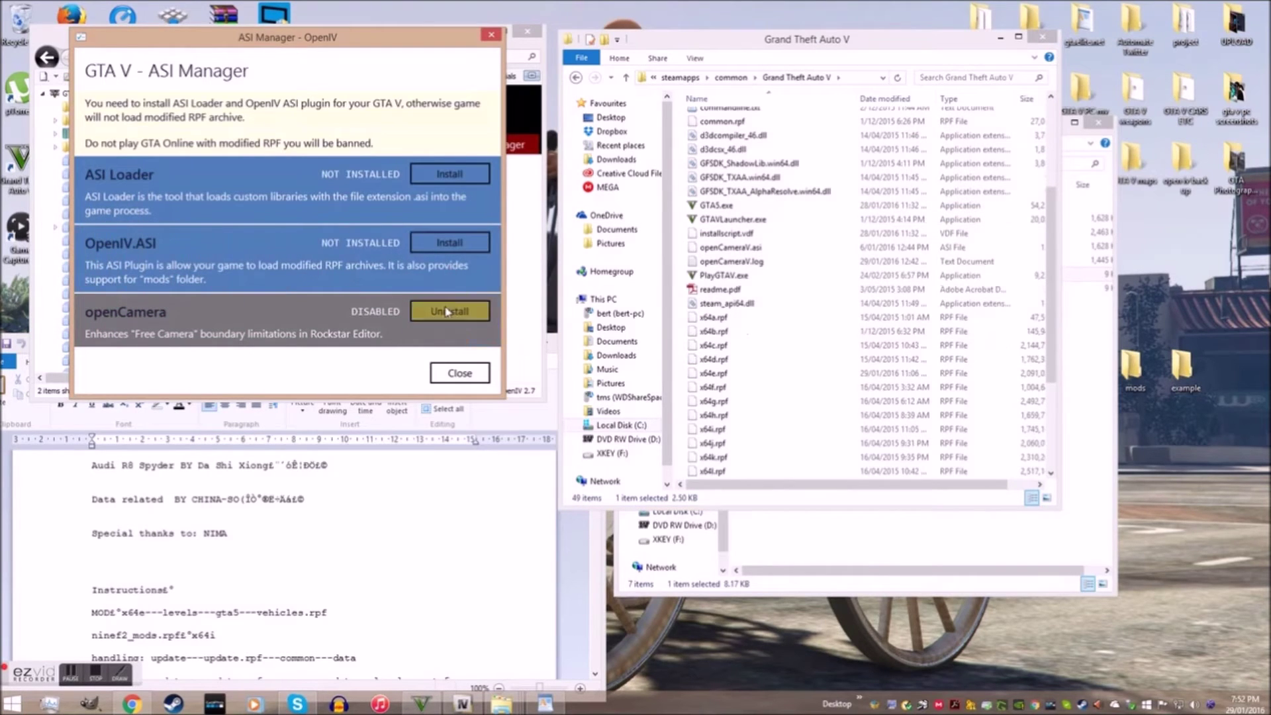
- Reinstall ASI Loader, OpenIV.ASI and openCamera, then close the ASI Manager
left_click(437, 177)
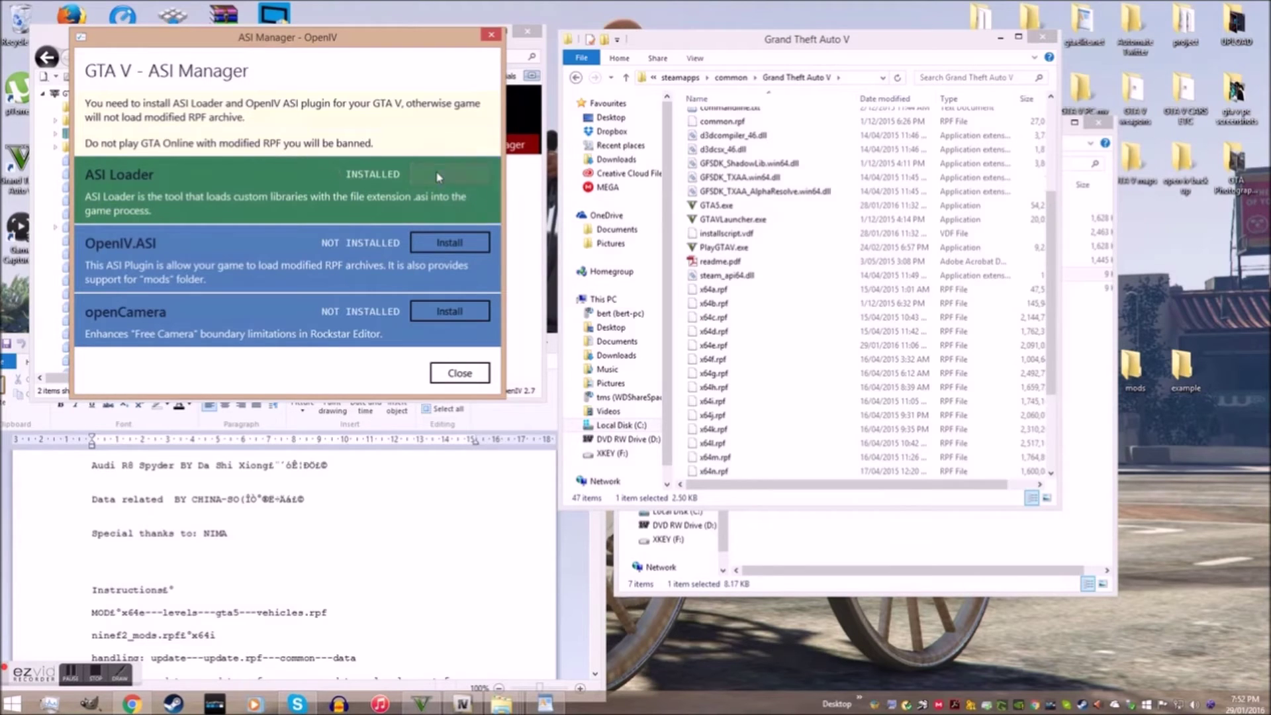
left_click(432, 251)
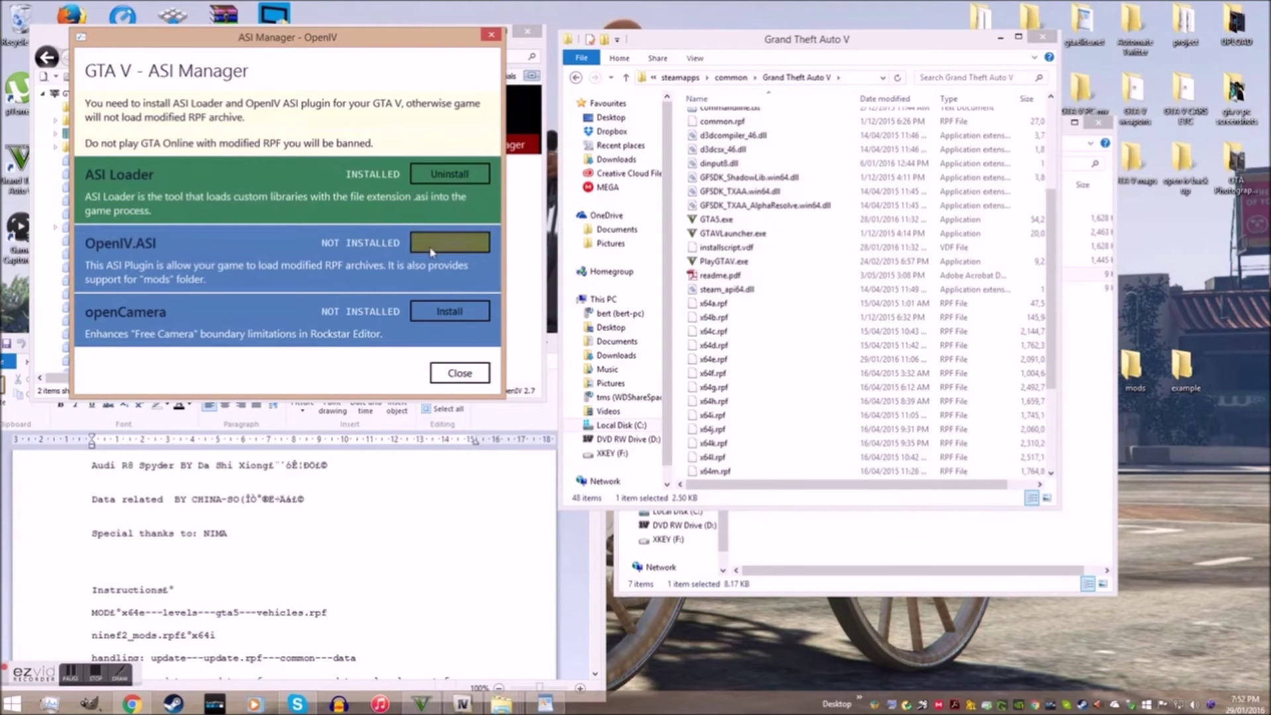
left_click(437, 313)
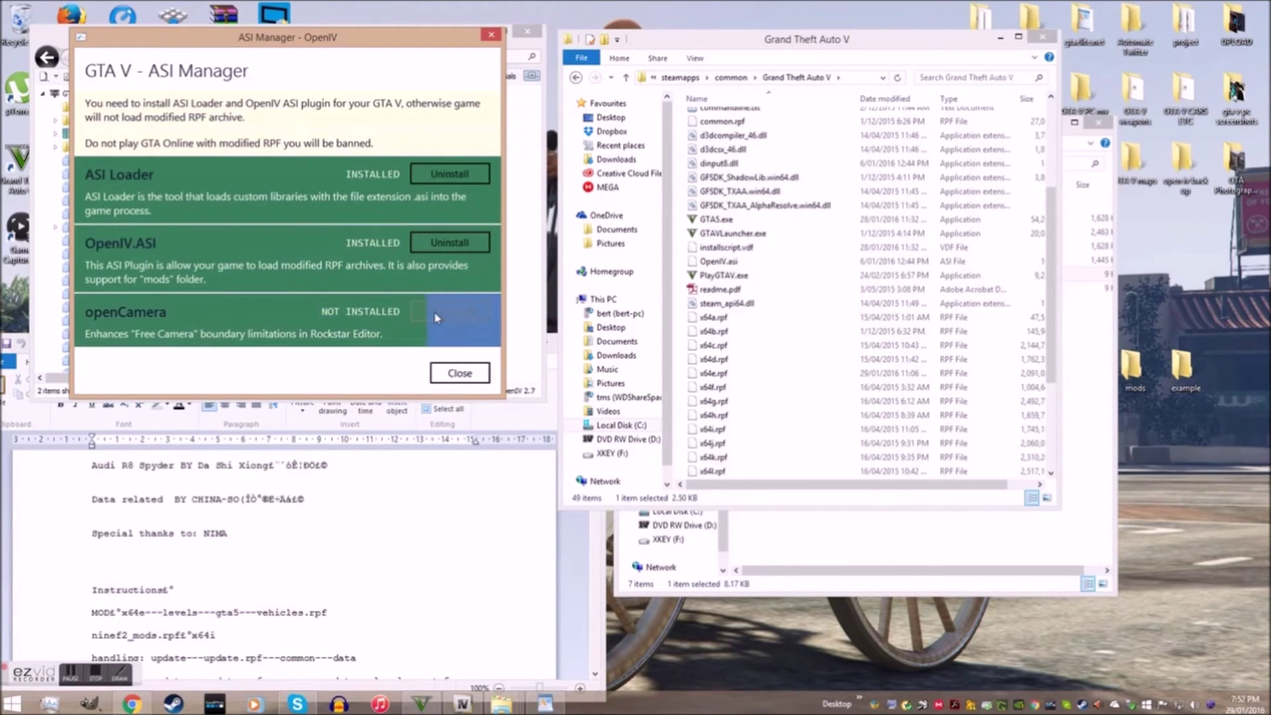
left_click(460, 374)
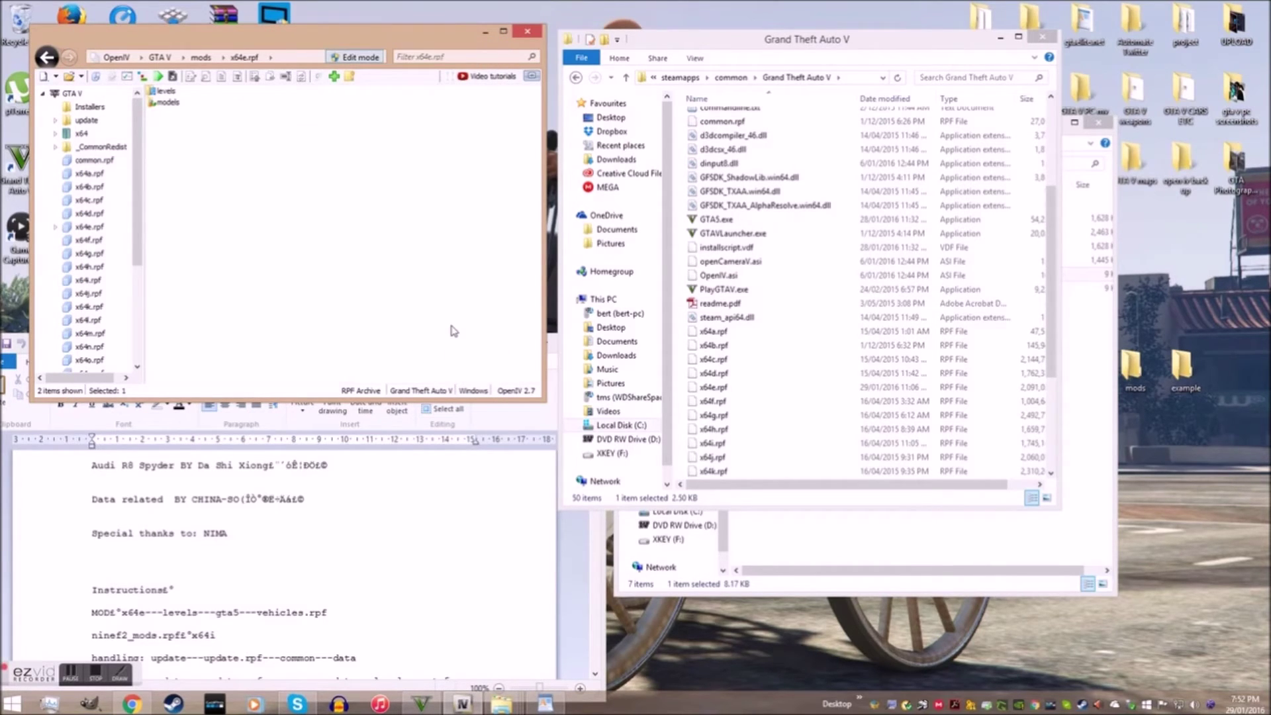
- Minimise OpenIV, WordPad and the folder windows, then show the Steam games library
left_click(484, 33)
left_click(547, 380)
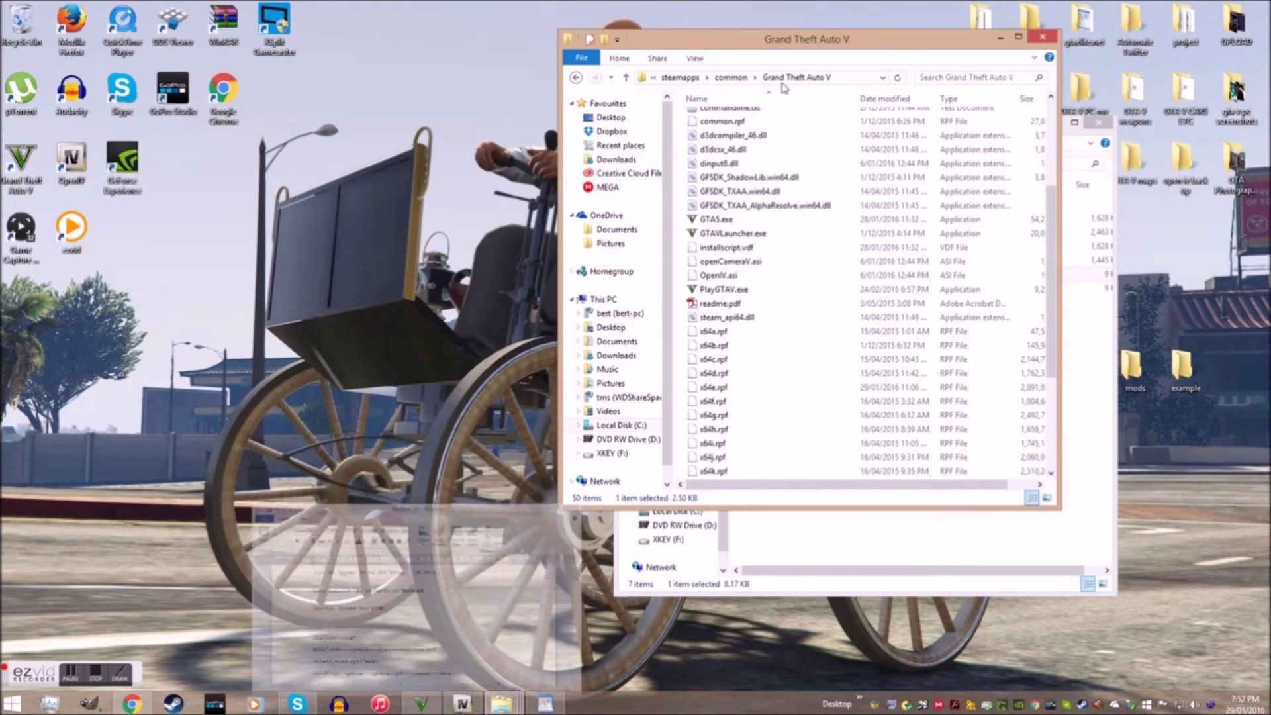
left_click(1001, 37)
left_click(1053, 123)
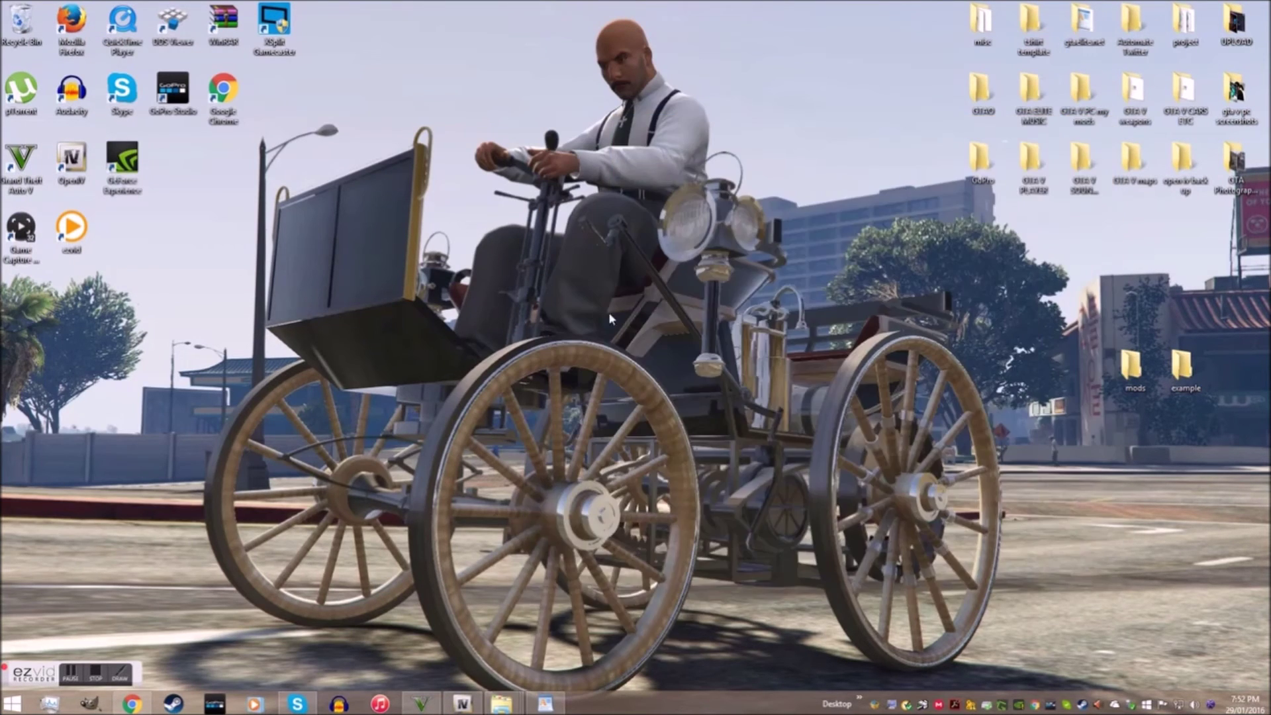
left_click(174, 704)
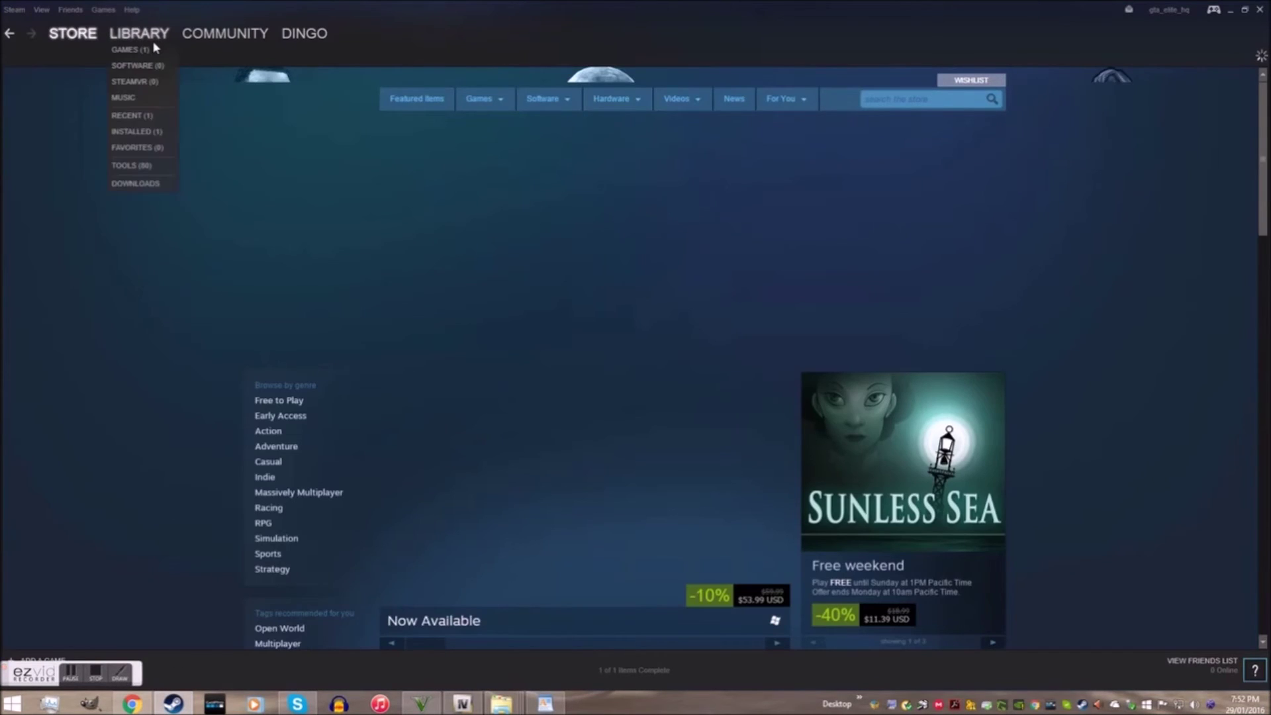
left_click(151, 38)
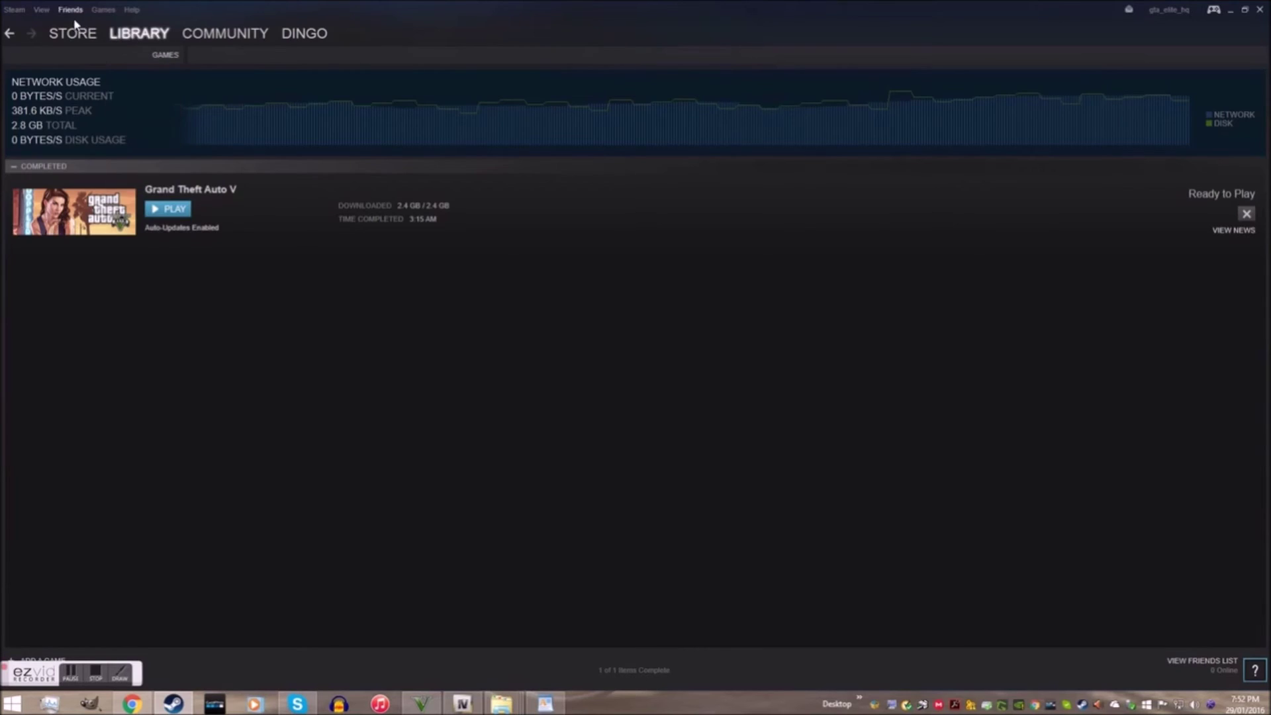
left_click(81, 34)
left_click(116, 36)
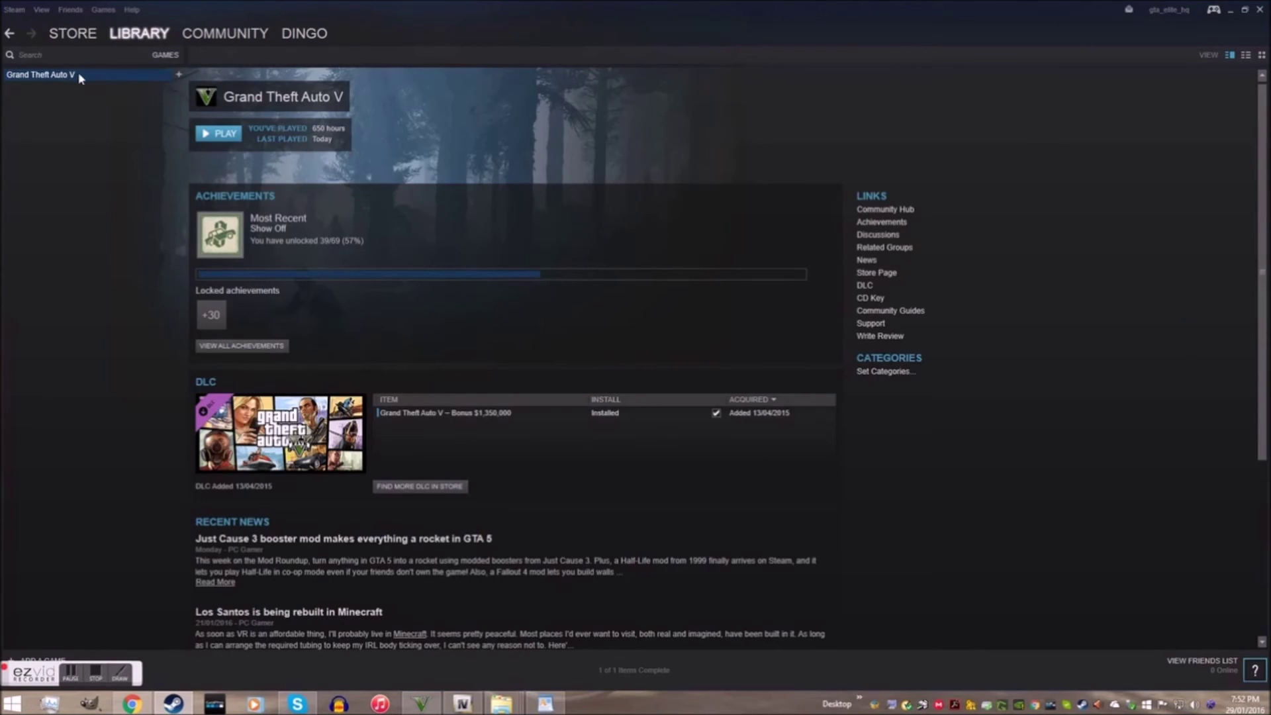
- Verify the integrity of Grand Theft Auto V's game cache, then minimise Steam
right_click(78, 74)
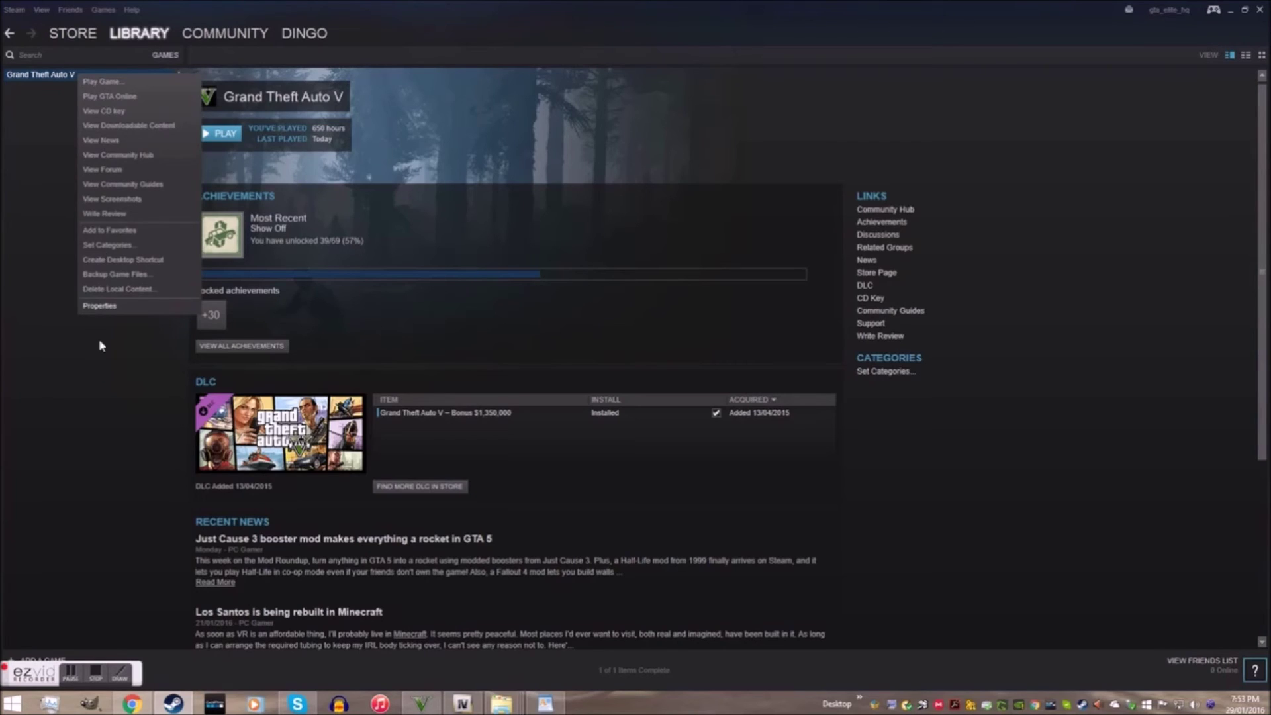
left_click(107, 310)
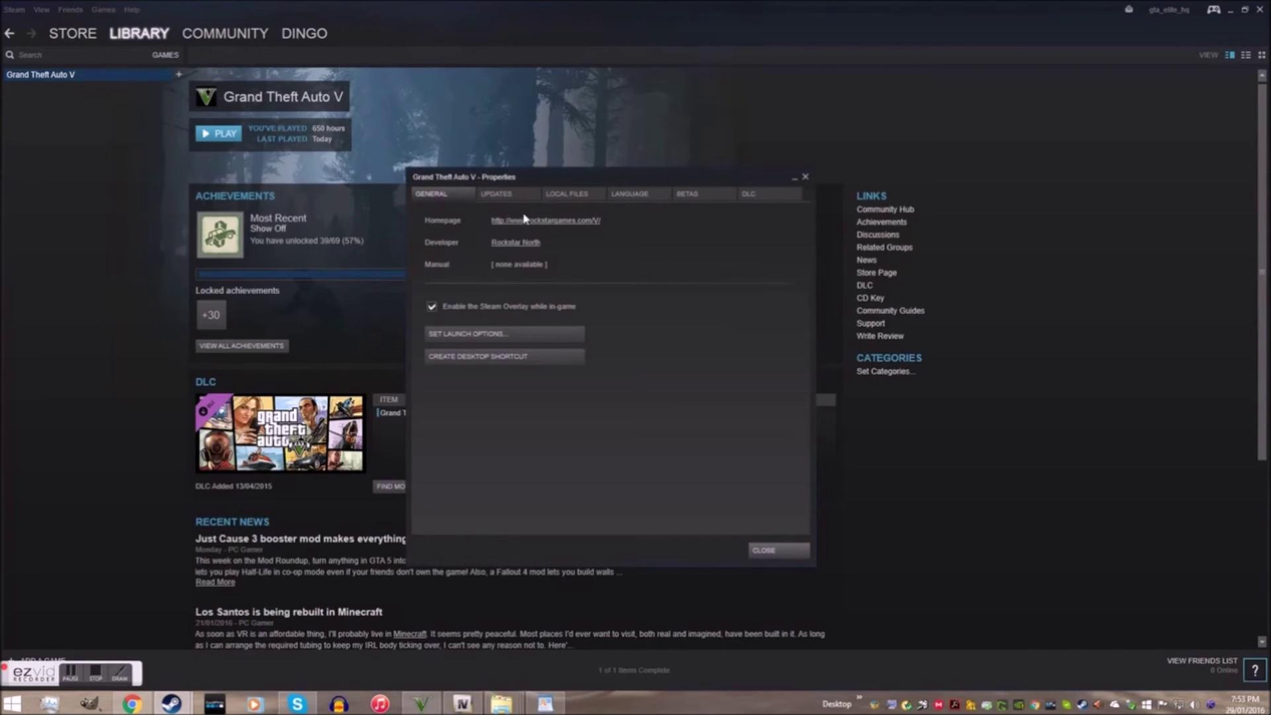
left_click(559, 197)
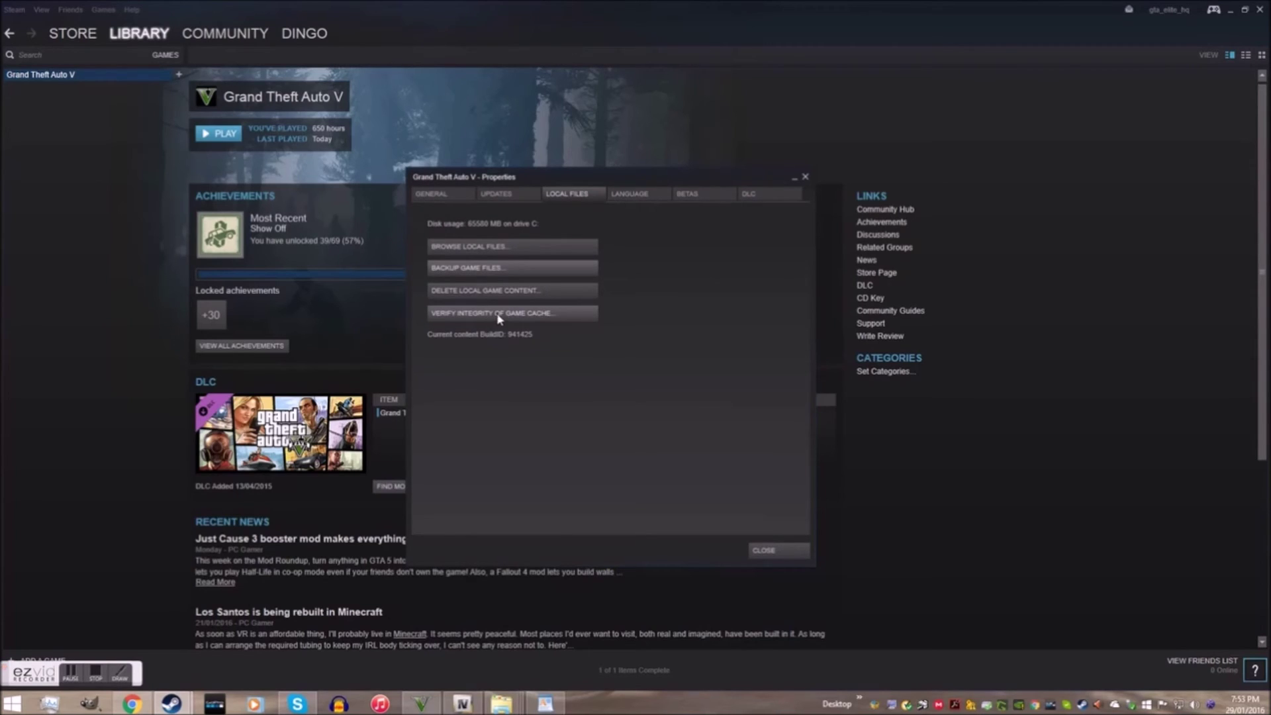
left_click(541, 318)
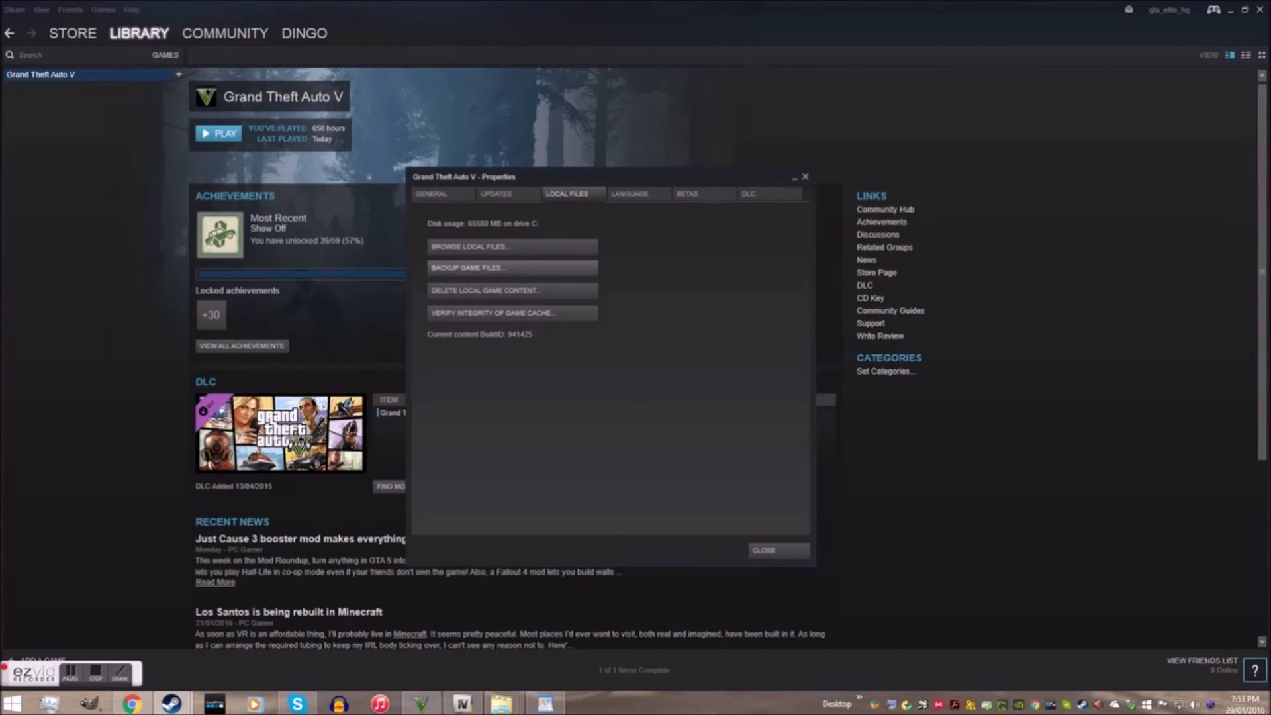
left_click(804, 177)
left_click(1259, 10)
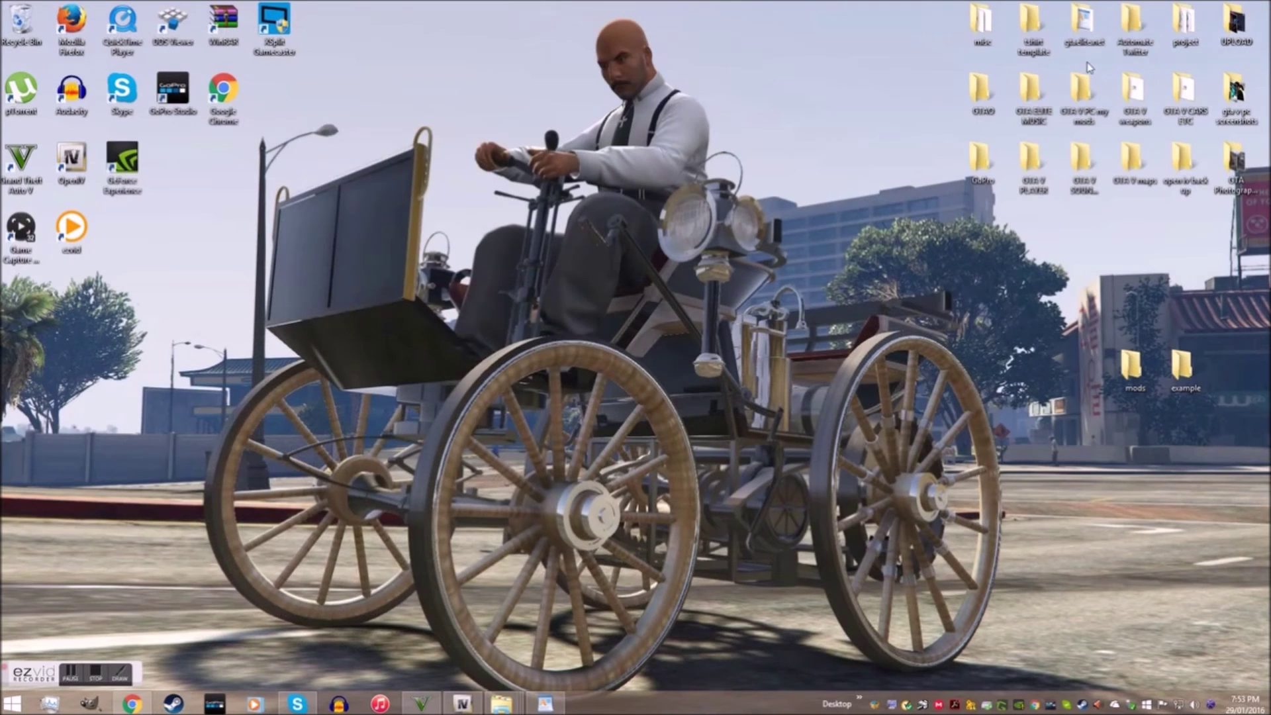
- Open the Grand Theft Auto V folder under Rockstar Games and bring up PlayGTAV.exe's options
mouse_move(505, 706)
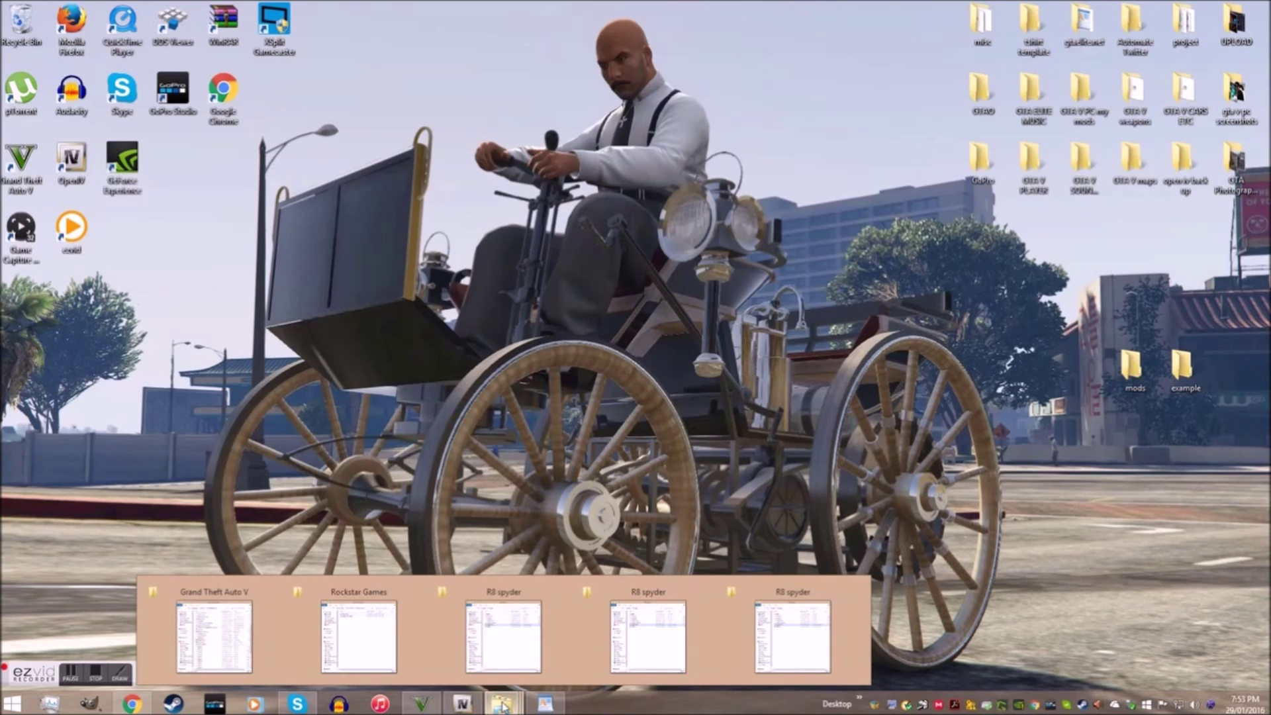
left_click(335, 610)
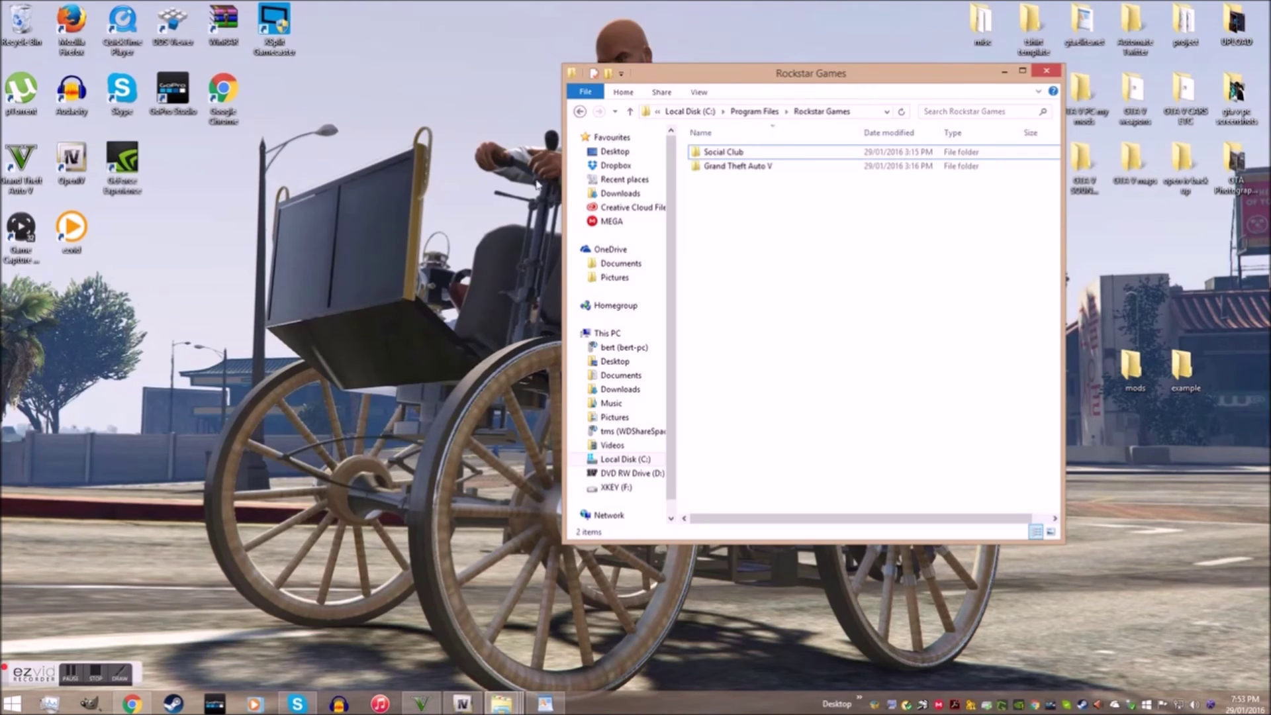
double_click(729, 171)
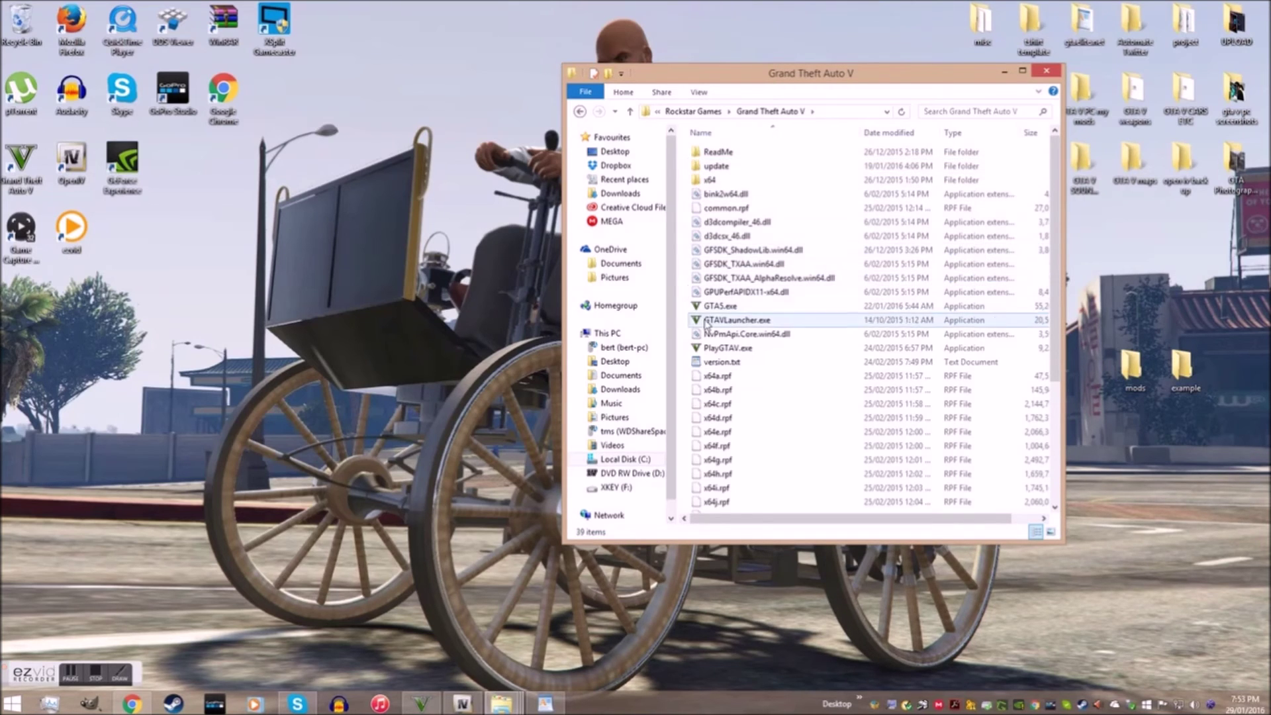
right_click(713, 350)
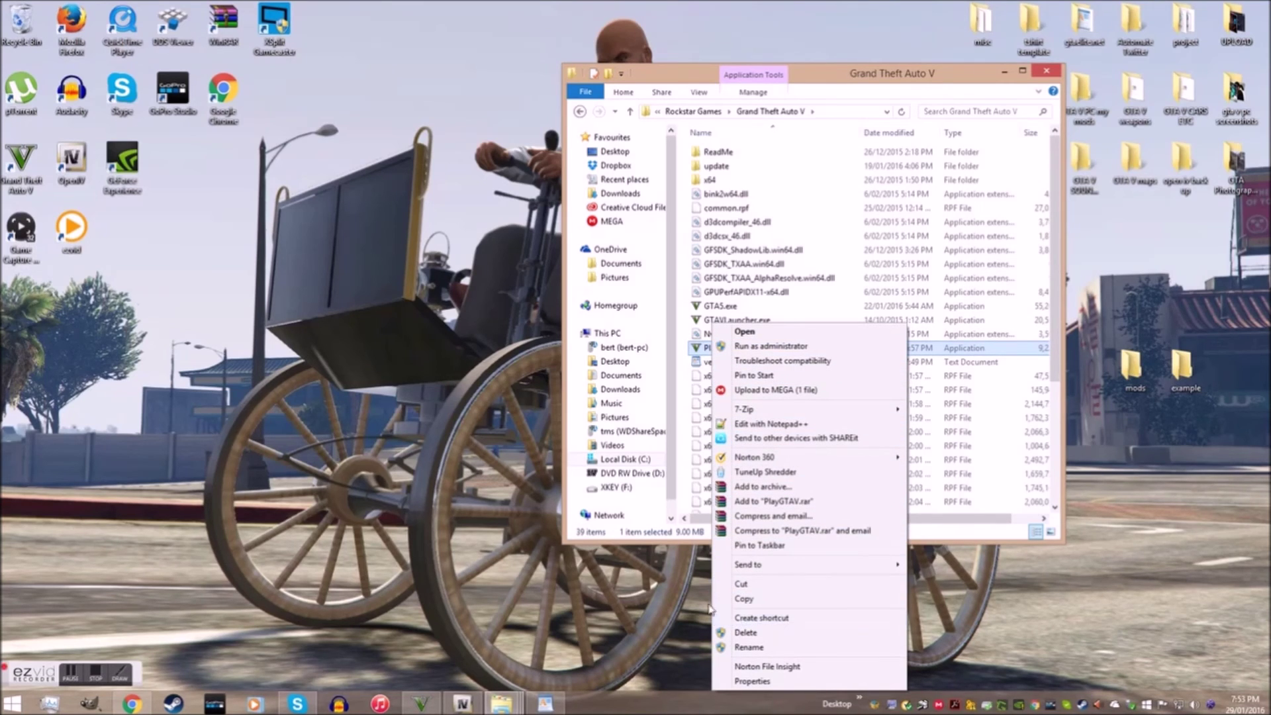
- Open the desktop Grand Theft Auto V shortcut's properties and confirm its Target ends with -verify
right_click(34, 161)
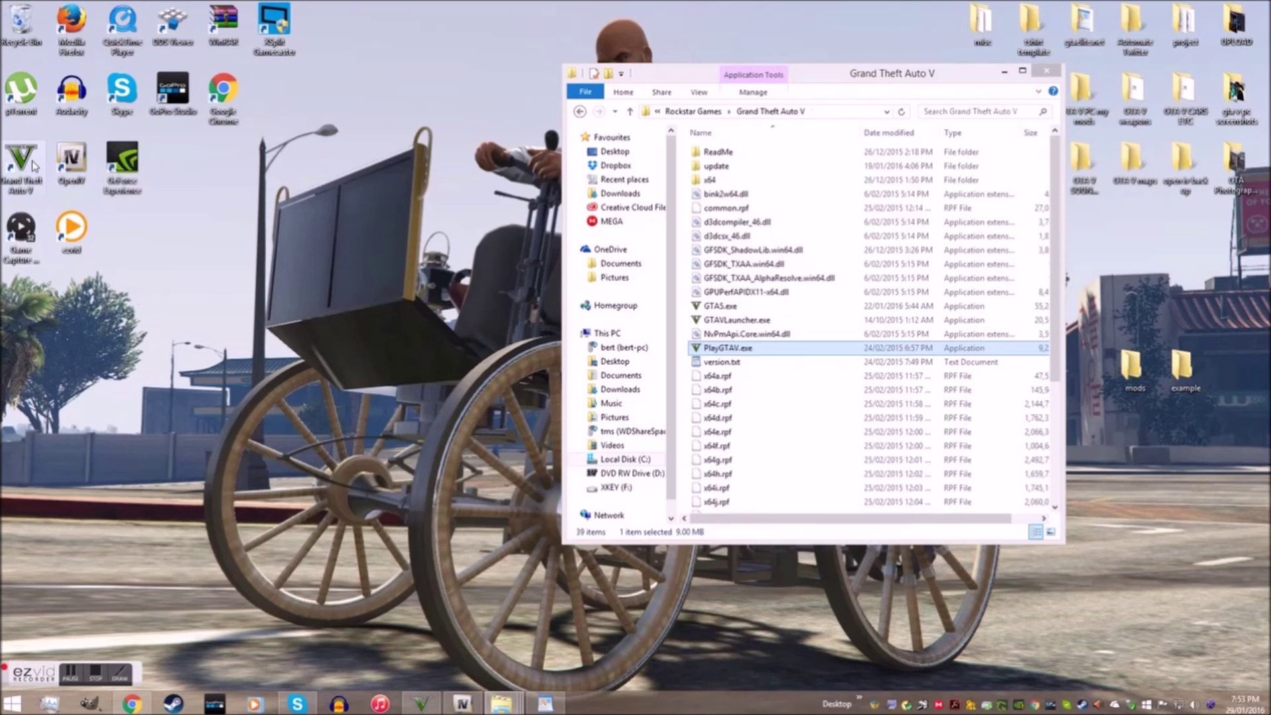
left_click(72, 520)
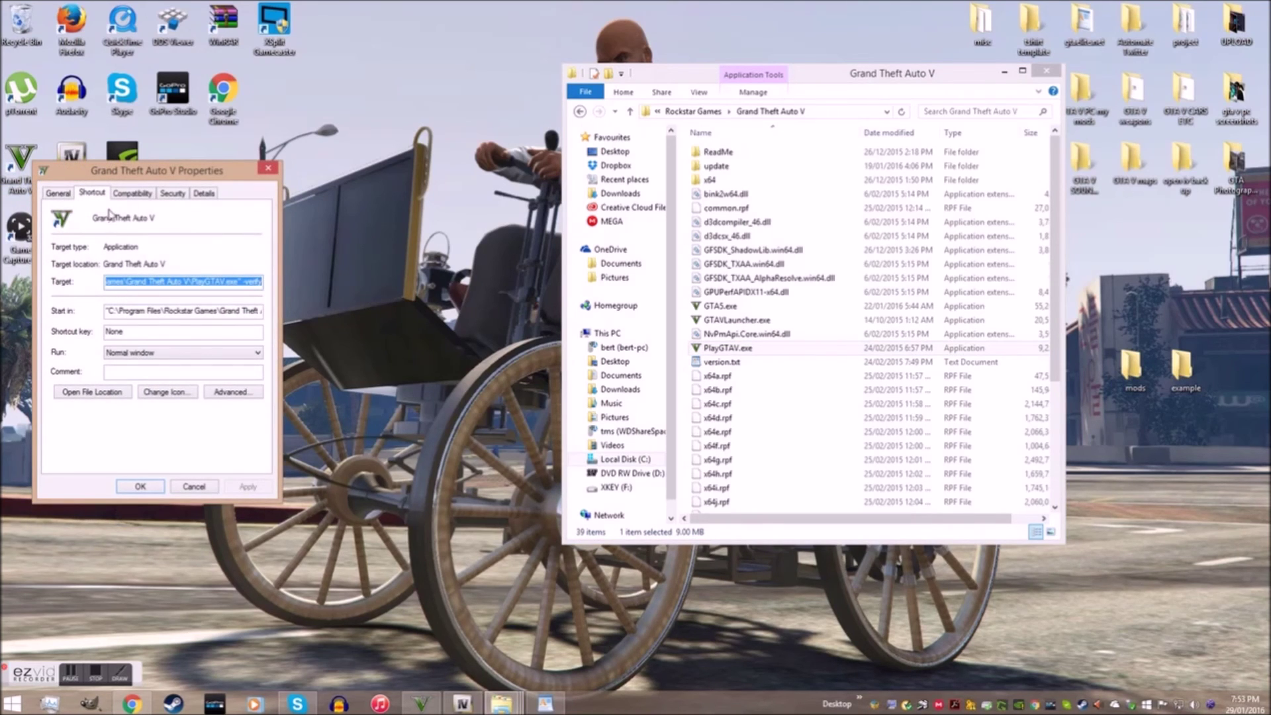
left_click(242, 282)
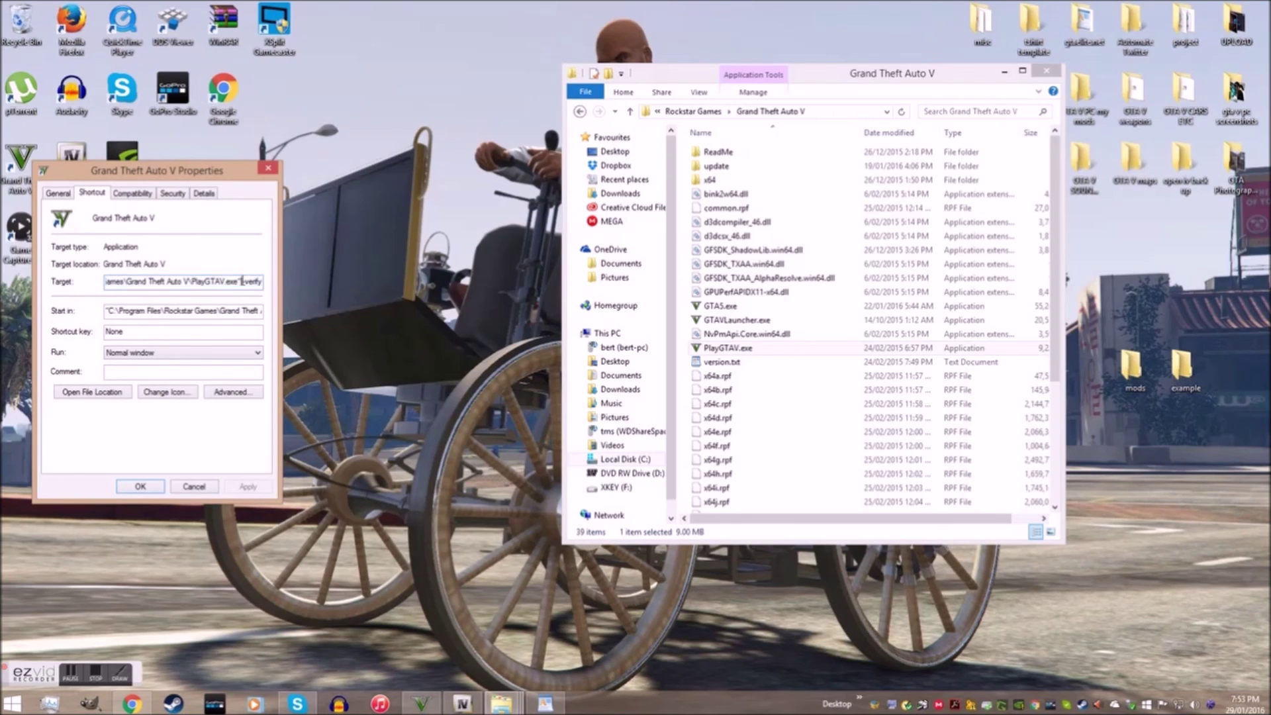
left_click_drag(246, 282, 260, 283)
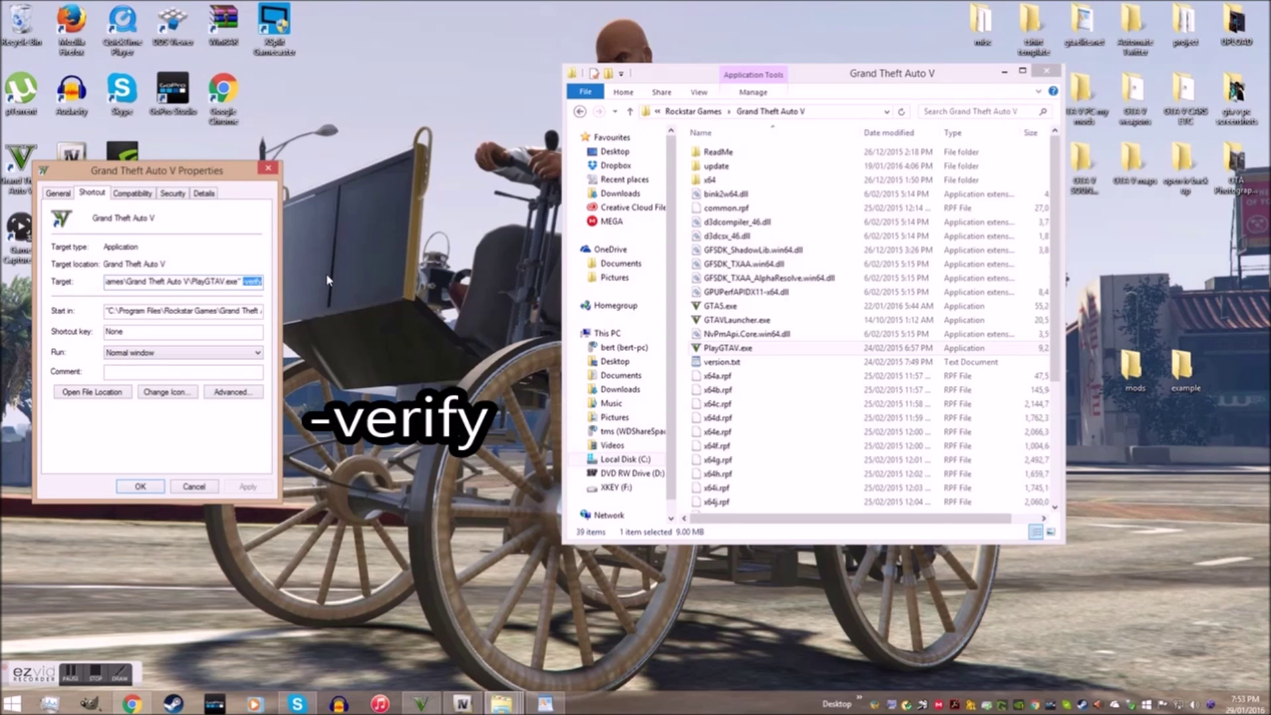